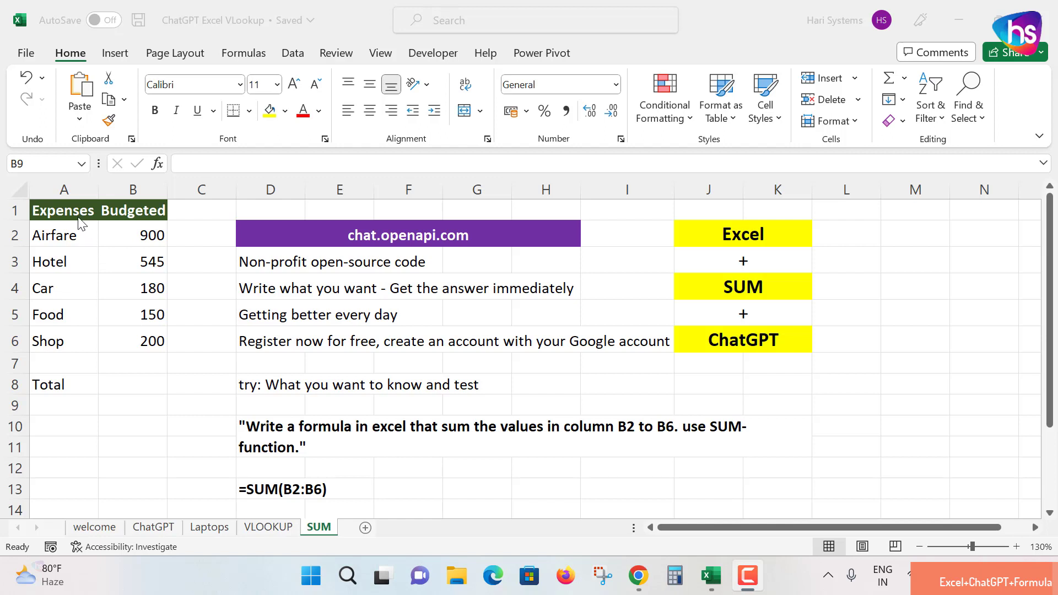
- Review the expense names and the 900 amount, then select B2:B8 to see the 1975 sum
{"action": "left_click", "coordinate": [84, 245]}
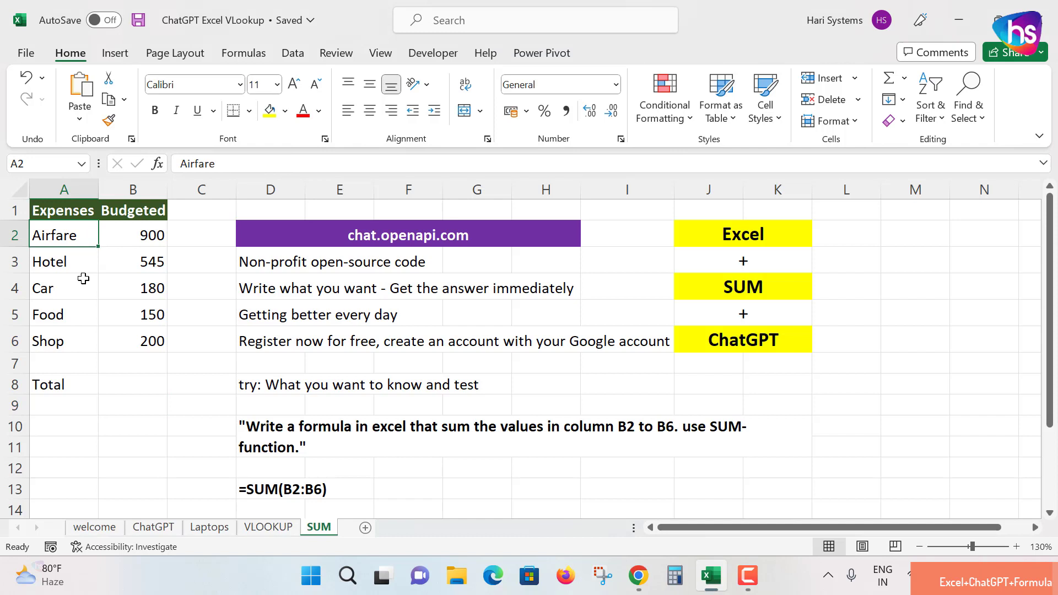
{"action": "key", "text": "Down"}
{"action": "key", "text": "Down"}
{"action": "key", "text": "Down"}
{"action": "key", "text": "Down"}
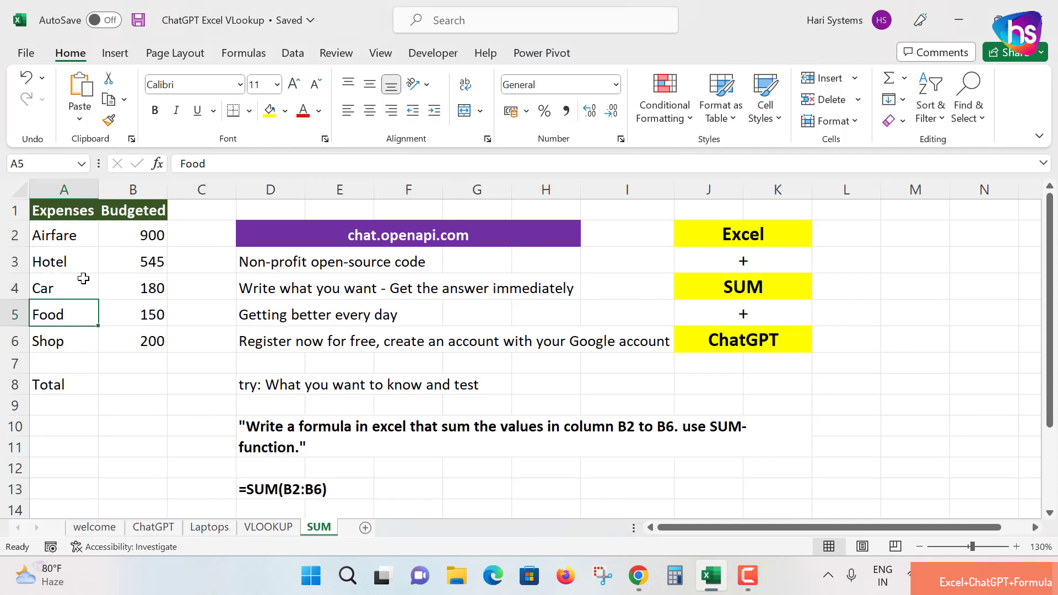
{"action": "key", "text": "Right"}
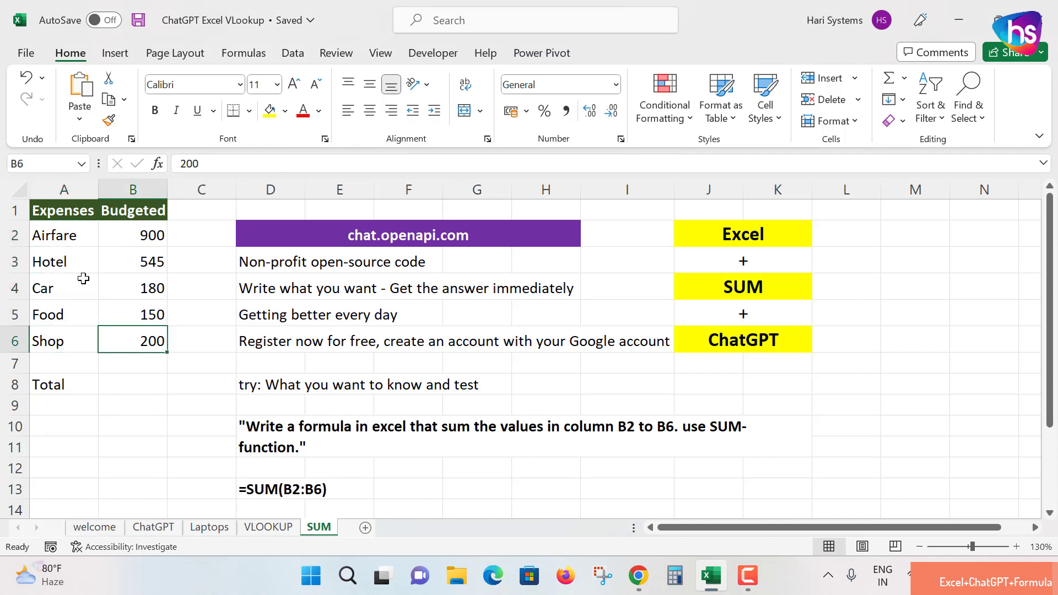
{"action": "left_click", "coordinate": [129, 228]}
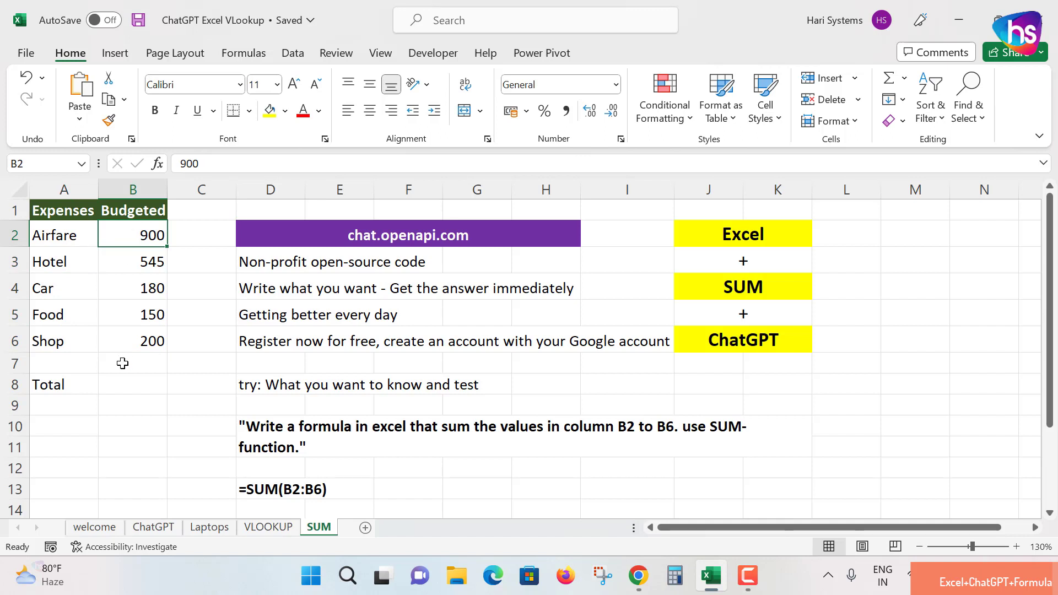
{"action": "left_click", "coordinate": [142, 384]}
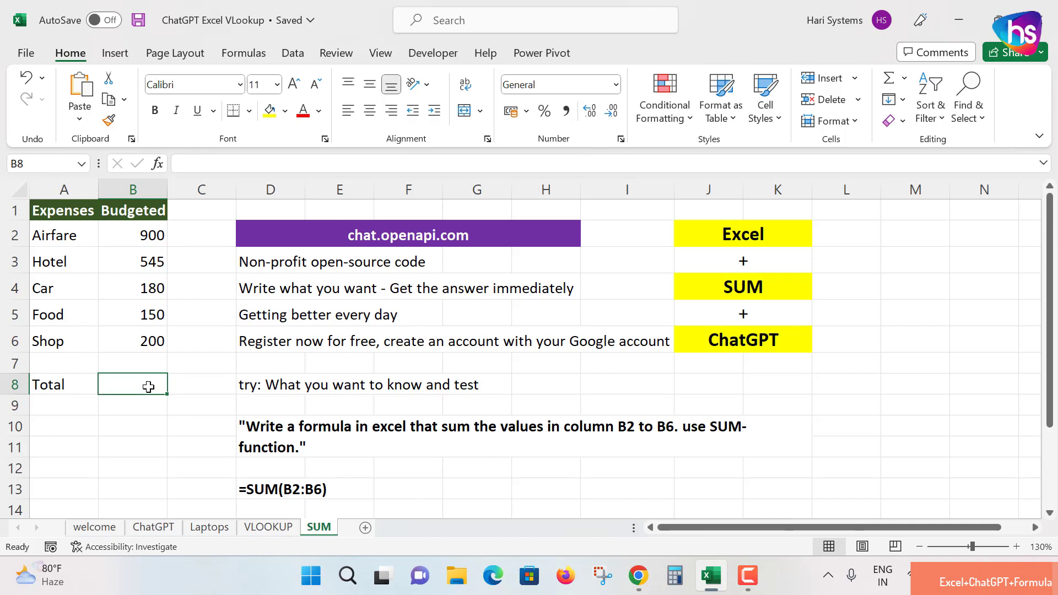
{"action": "key", "text": "shift+Up"}
{"action": "key", "text": "shift+Up"}
{"action": "key", "text": "shift+Up"}
{"action": "key", "text": "shift+Up"}
{"action": "key", "text": "shift+Up"}
{"action": "key", "text": "shift+Up"}
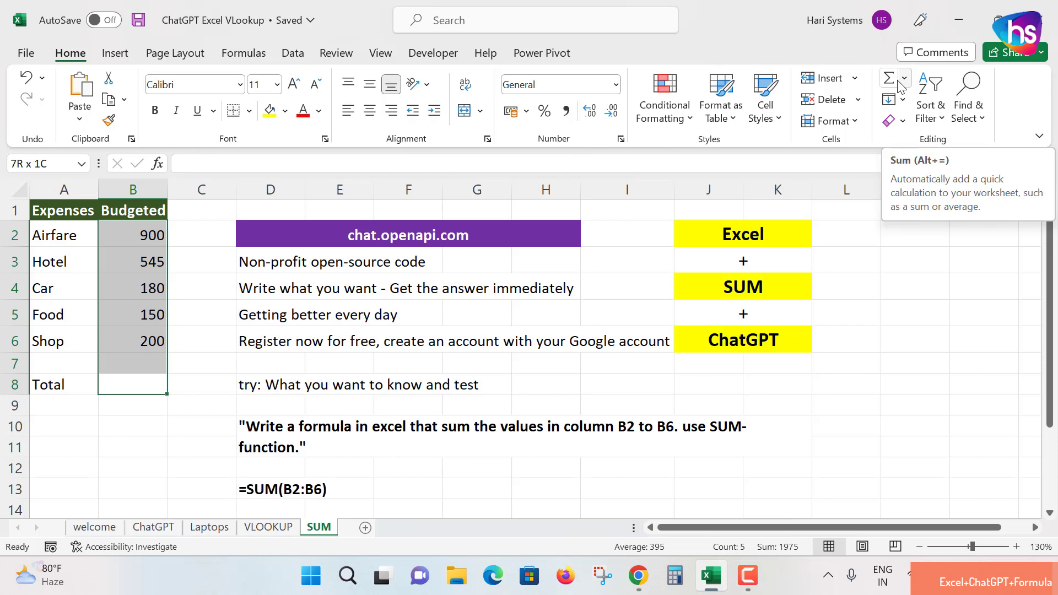
- Insert an AutoSum =SUM(B2:B7) into Total cell B8, showing 1975
{"action": "left_click", "coordinate": [892, 84]}
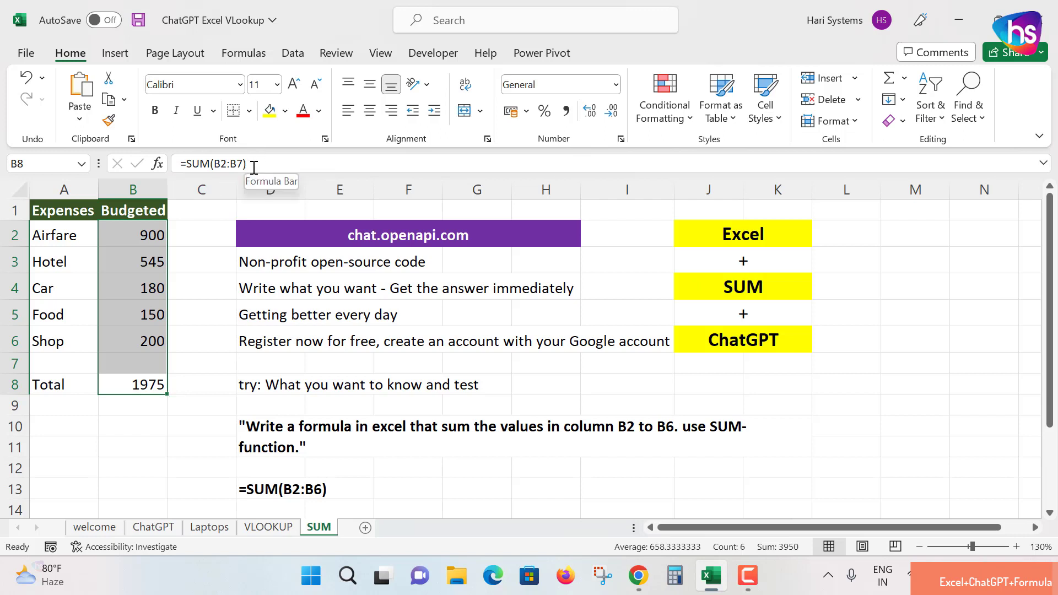
{"action": "left_click_drag", "start_coordinate": [252, 165], "coordinate": [164, 176]}
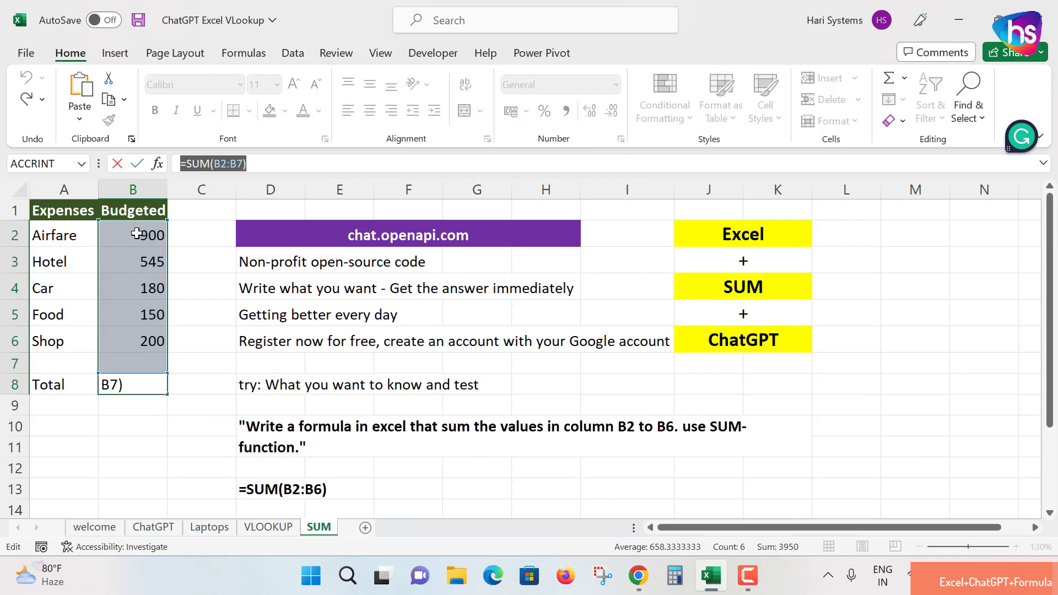
{"action": "key", "text": "Escape"}
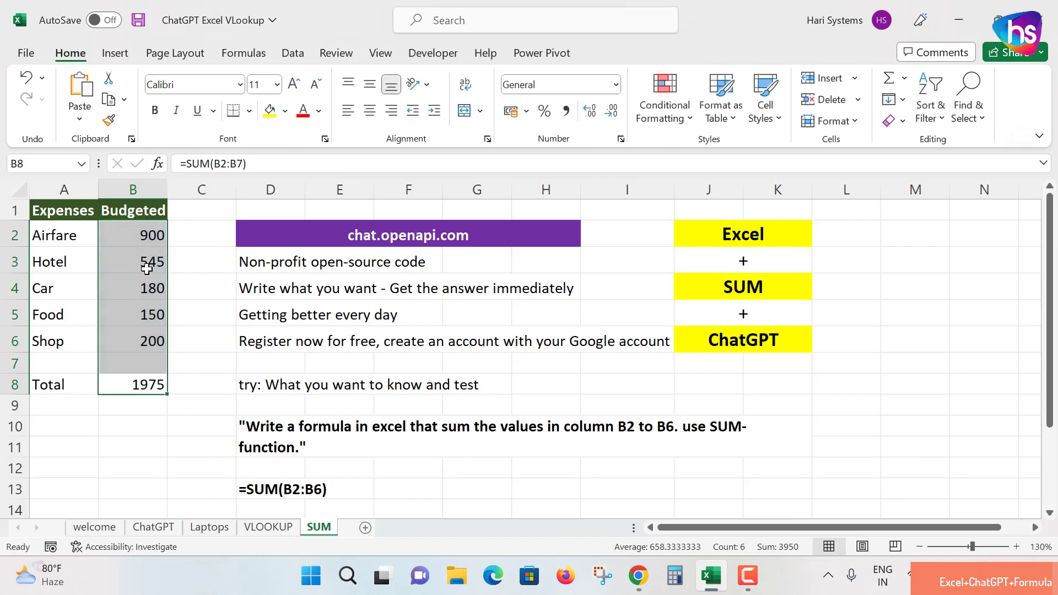
- Check the budget values in B2 and B6 and re-inspect the Total's SUM range
{"action": "left_click", "coordinate": [154, 241]}
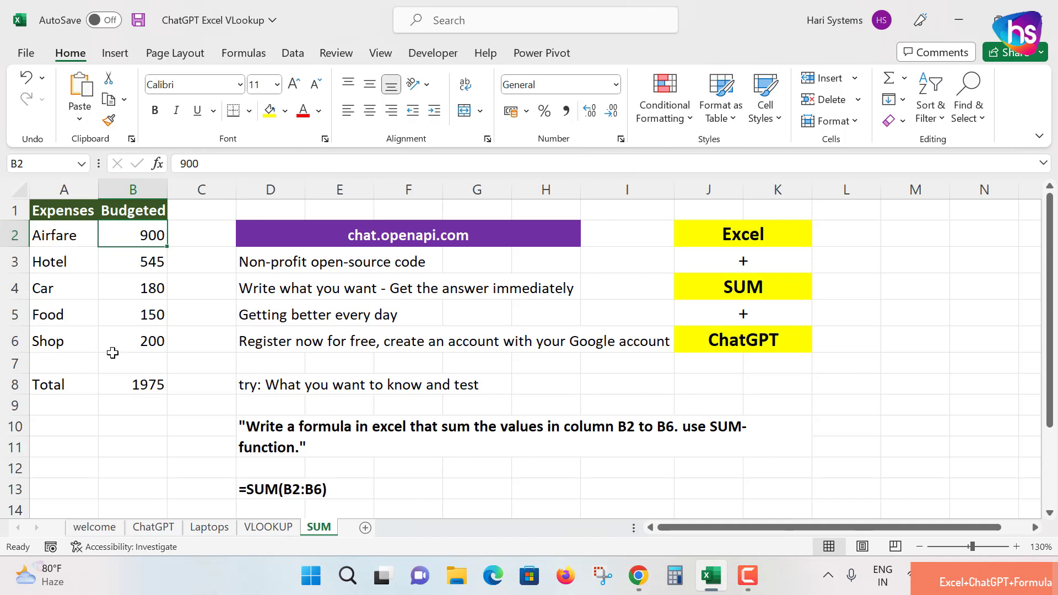
{"action": "left_click", "coordinate": [134, 349]}
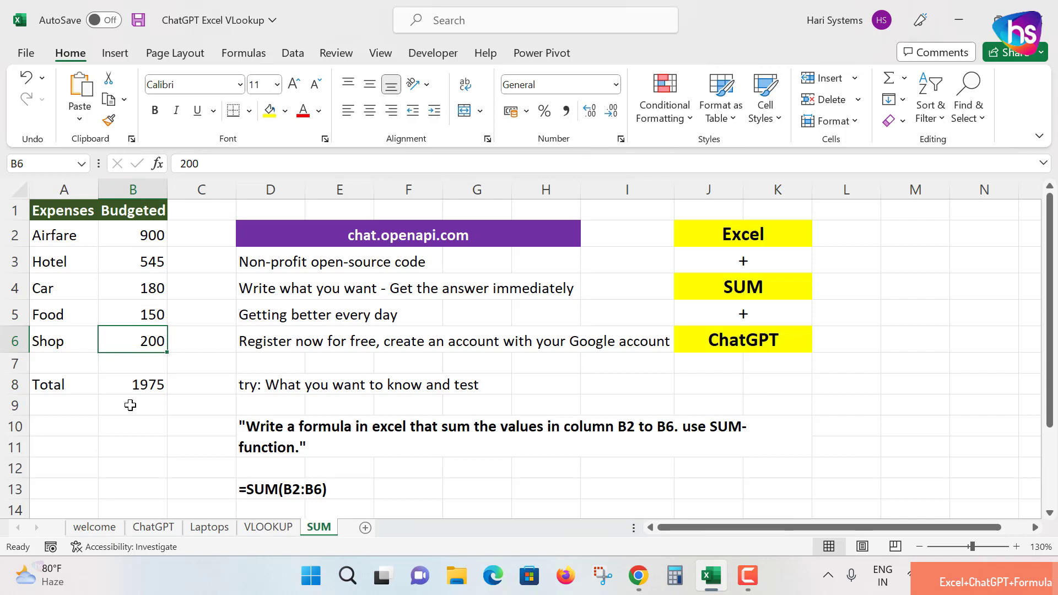
{"action": "left_click", "coordinate": [136, 388]}
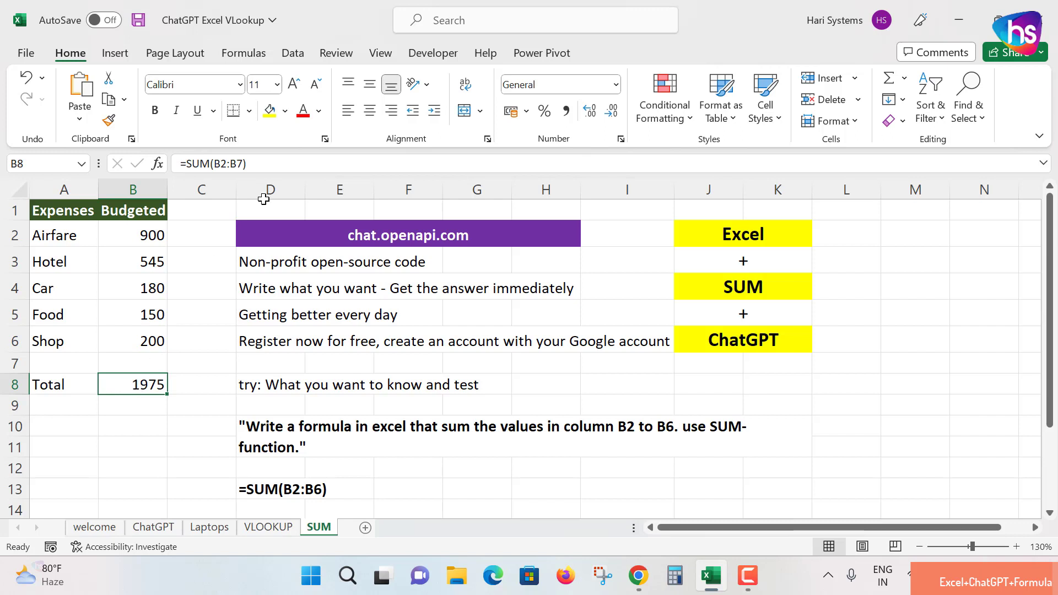
{"action": "left_click_drag", "start_coordinate": [292, 163], "coordinate": [154, 170]}
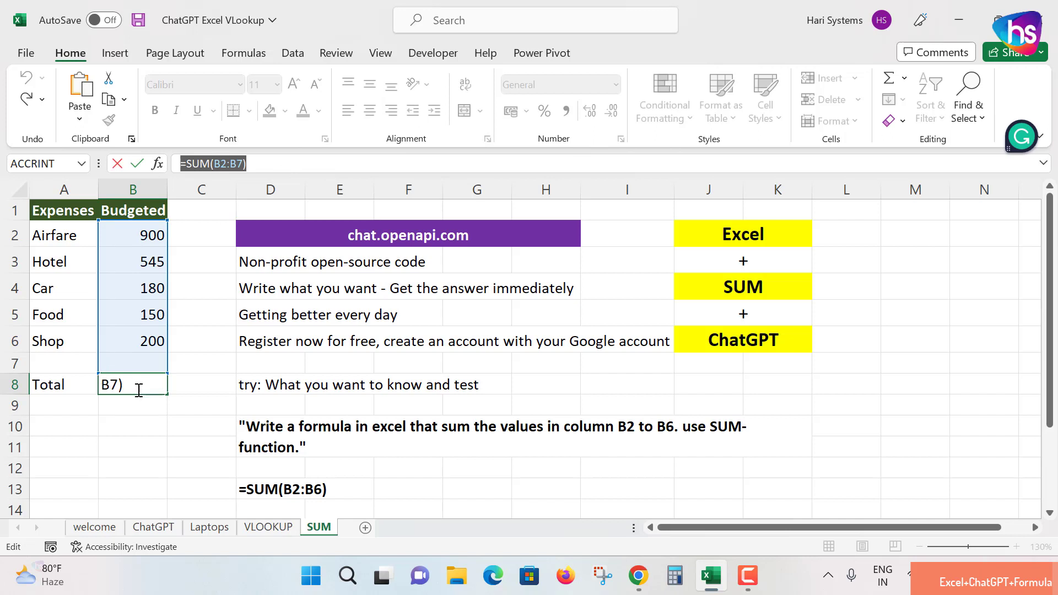
{"action": "key", "text": "Escape"}
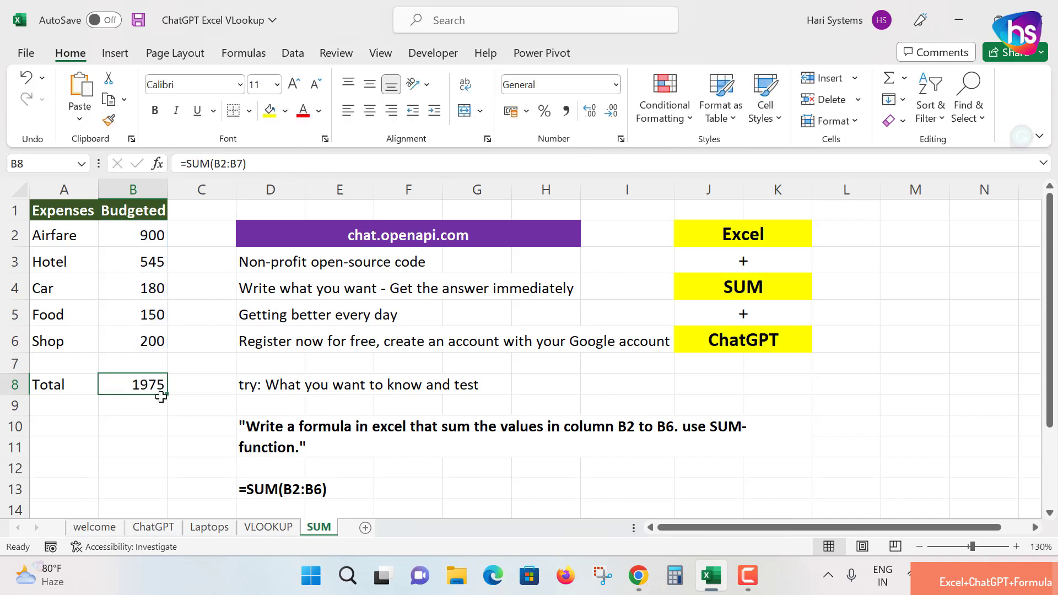
{"action": "left_click", "coordinate": [146, 411]}
{"action": "left_click", "coordinate": [145, 433]}
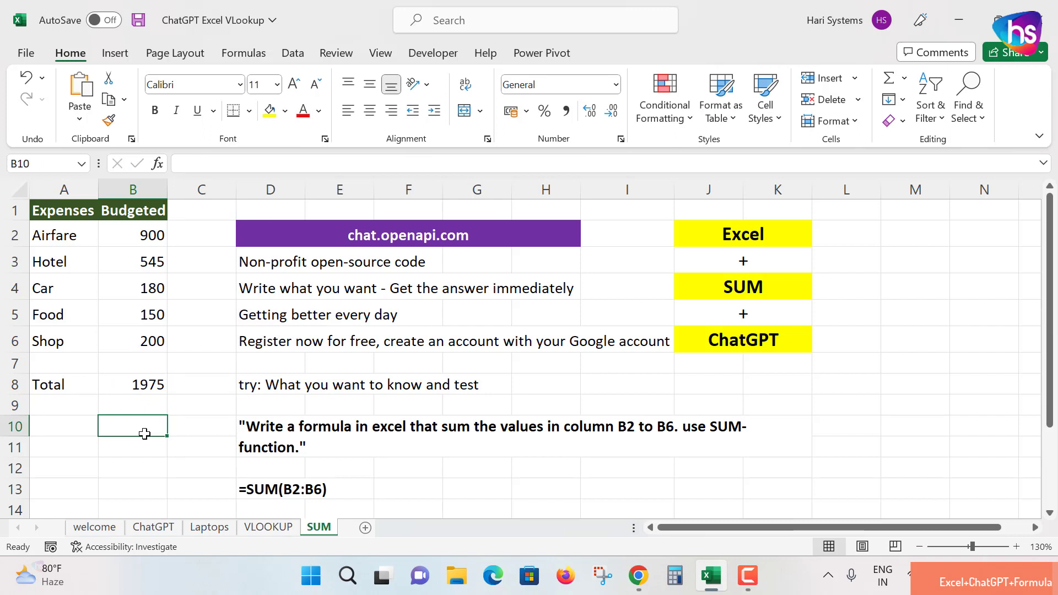
{"action": "left_click", "coordinate": [151, 385]}
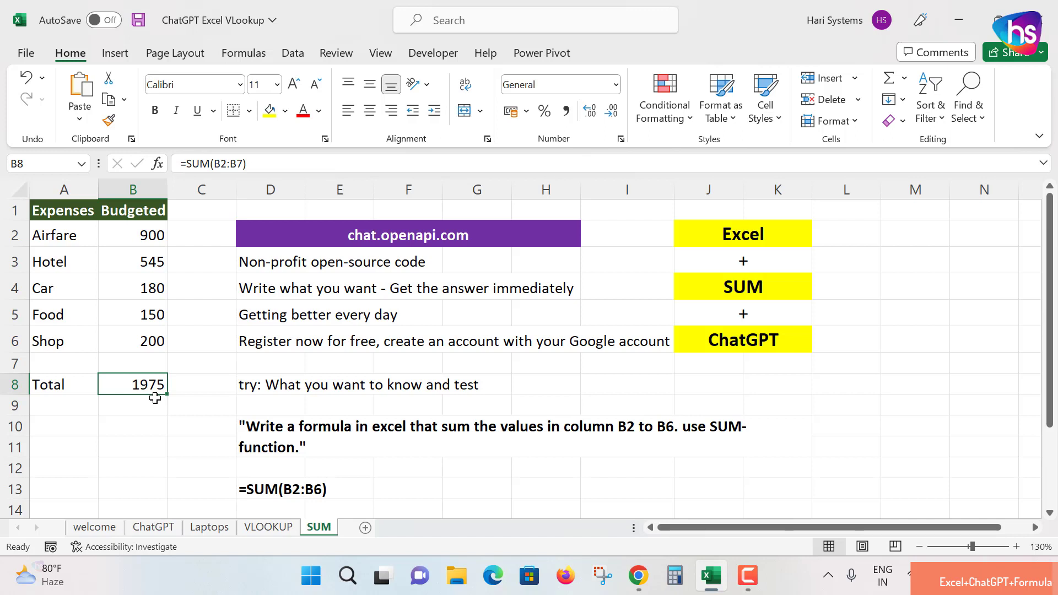
{"action": "left_click", "coordinate": [255, 490]}
{"action": "left_click", "coordinate": [184, 447]}
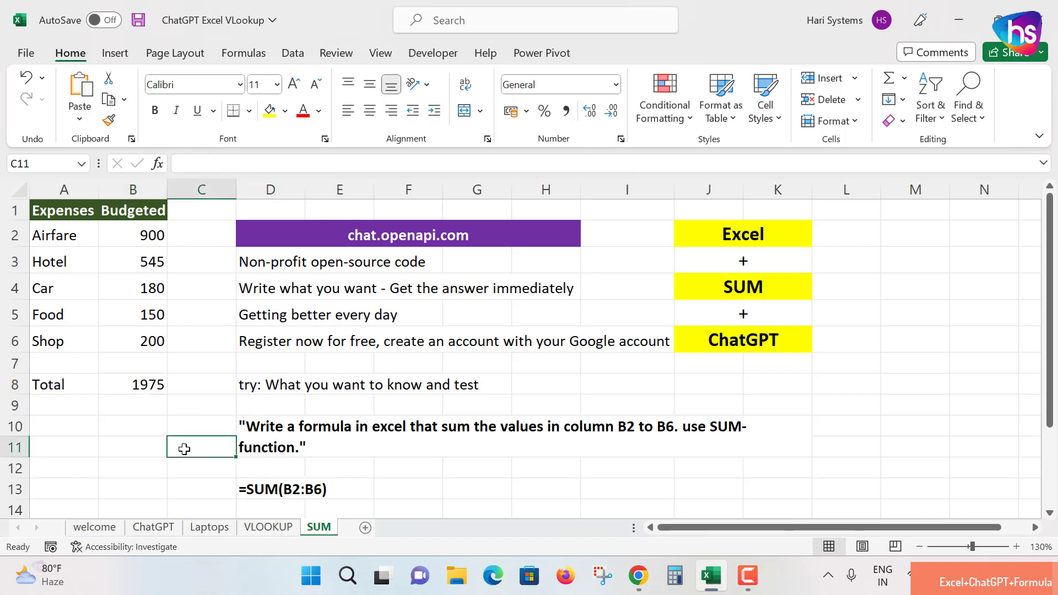
- Delete the AutoSum formula from the Total cell B8
{"action": "left_click", "coordinate": [148, 380]}
{"action": "key", "text": "Delete"}
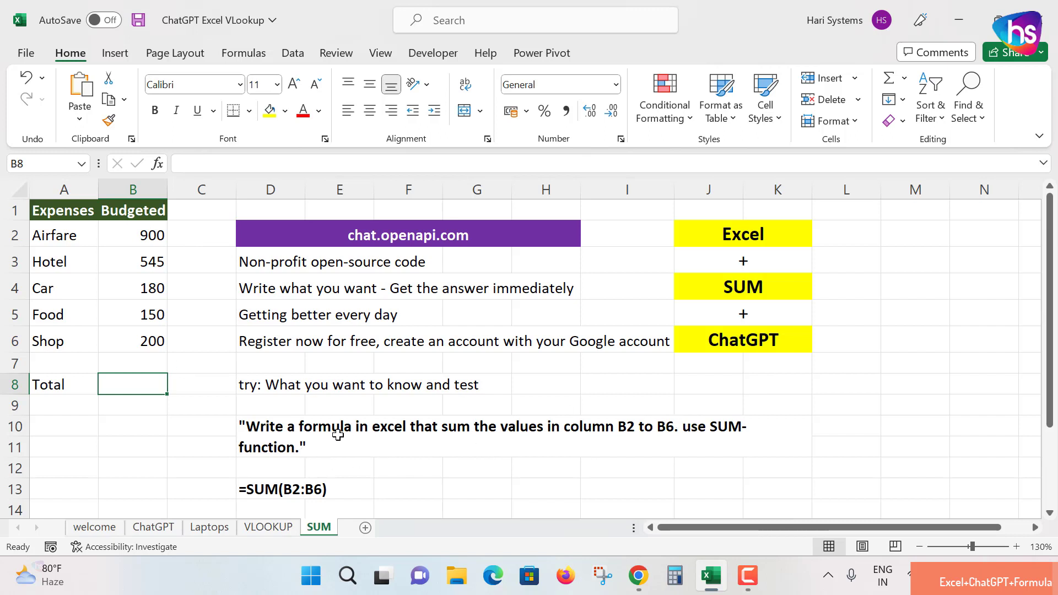
- Open Google in the browser and search for 'chatgpt'
{"action": "left_click", "coordinate": [638, 577]}
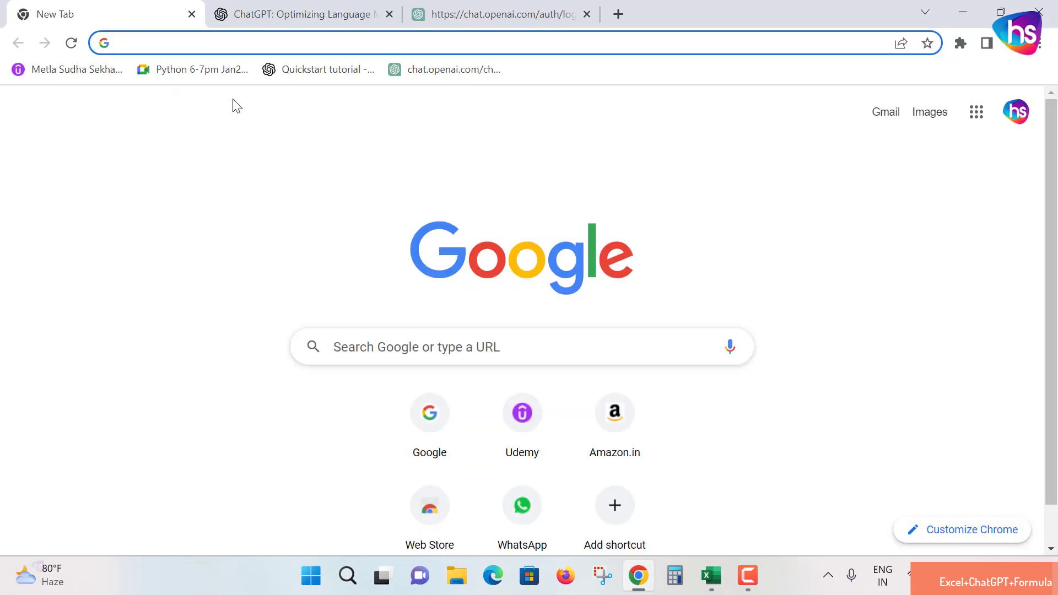
{"action": "type", "text": "googl"}
{"action": "key", "text": "Return"}
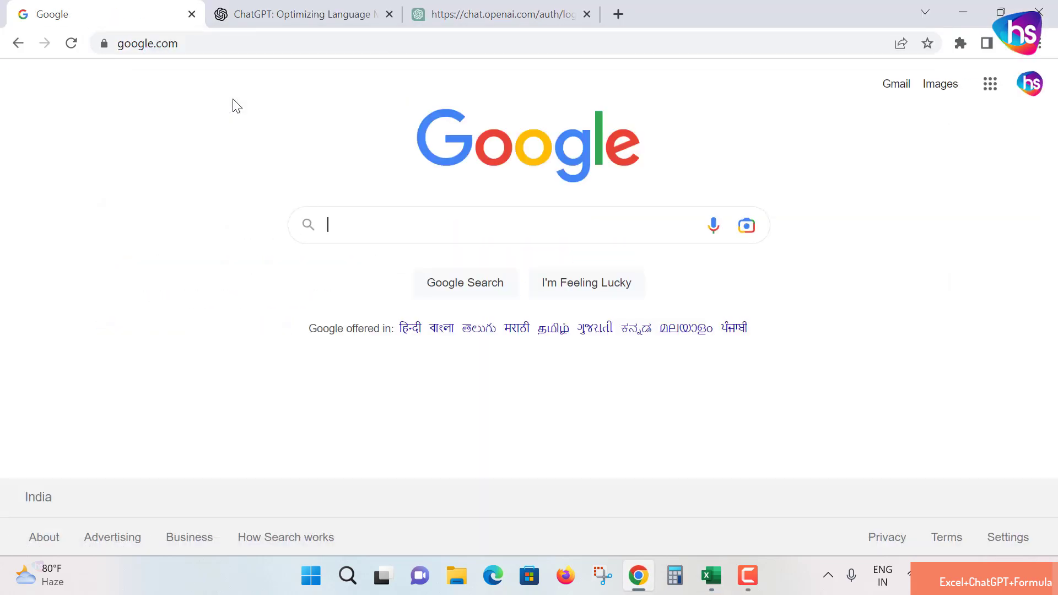
{"action": "type", "text": "chatgpt"}
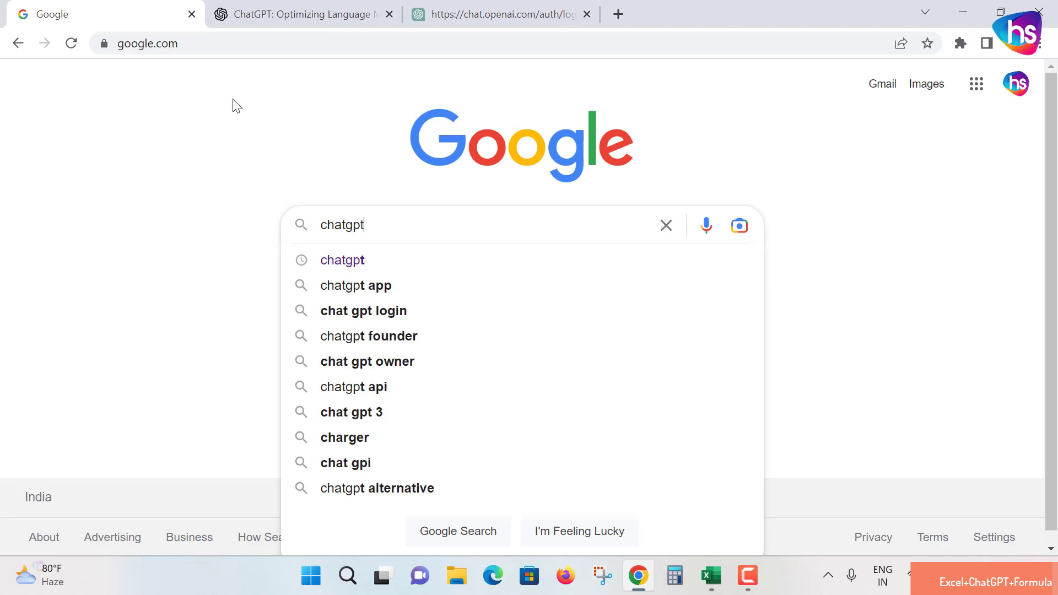
{"action": "key", "text": "Return"}
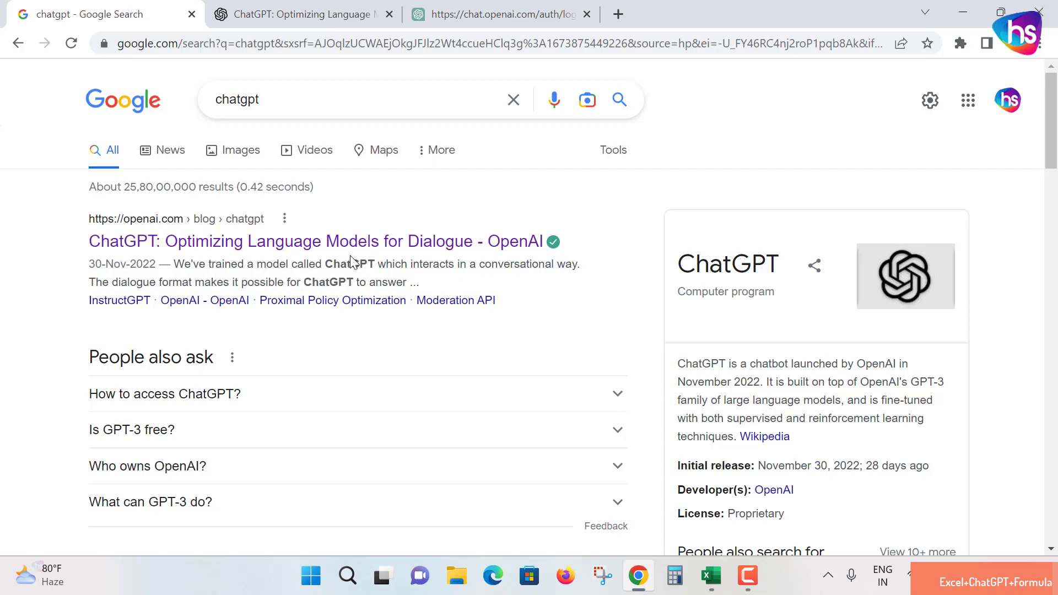
- Open OpenAI's 'ChatGPT: Optimizing Language Models for Dialogue' post and scroll through its introduction
{"action": "left_click", "coordinate": [263, 245]}
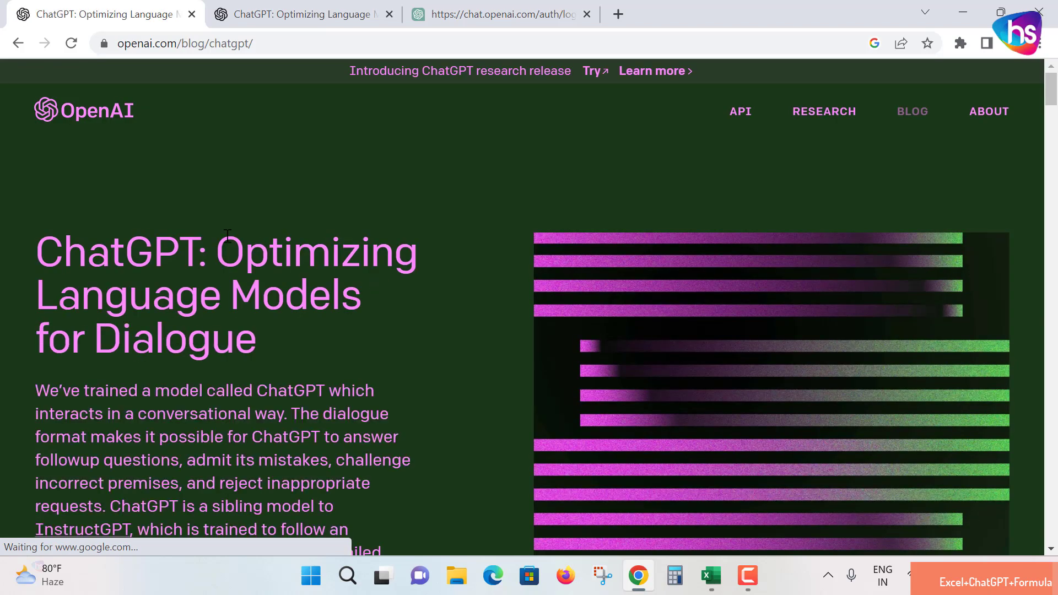
{"action": "scroll", "coordinate": [386, 340], "scroll_direction": "down", "scroll_amount": 3}
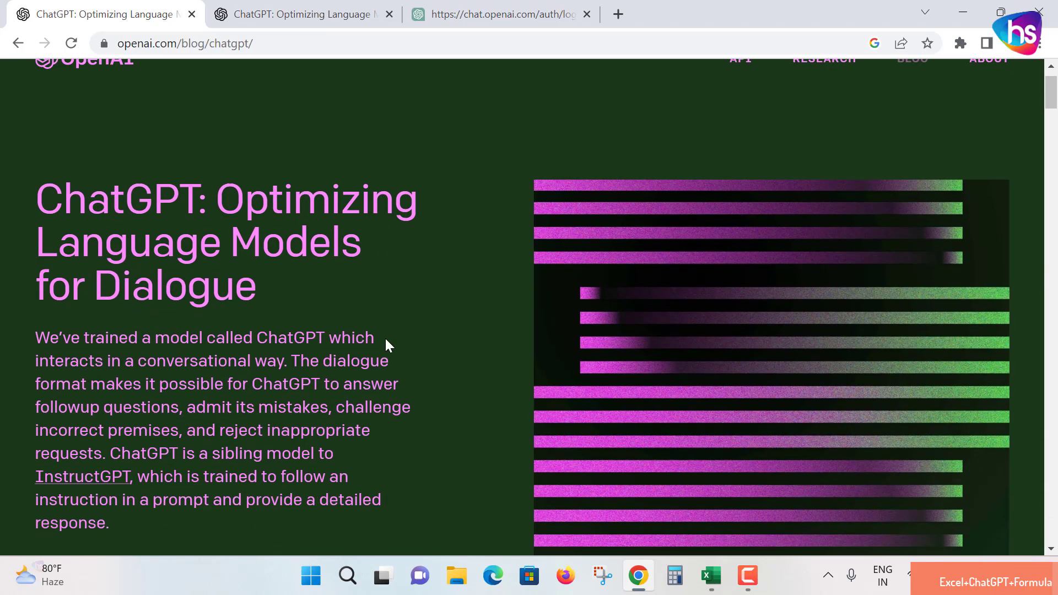
{"action": "scroll", "coordinate": [386, 345], "scroll_direction": "down", "scroll_amount": 1}
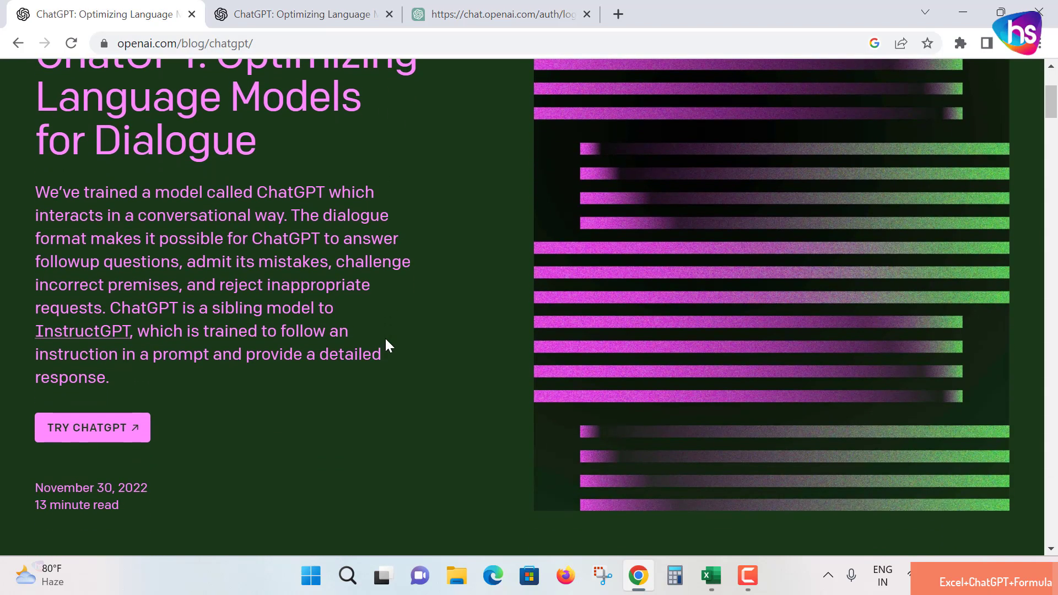
{"action": "scroll", "coordinate": [386, 345], "scroll_direction": "down", "scroll_amount": 1}
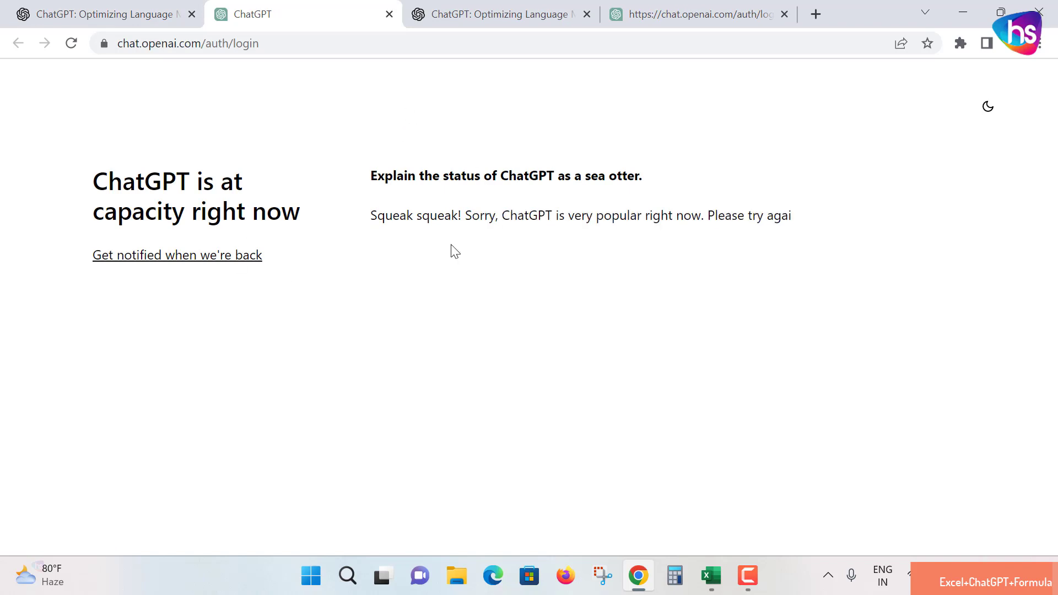
- Close the extra capacity tab and start a new OpenAI account from the ChatGPT login page
{"action": "left_click", "coordinate": [389, 14]}
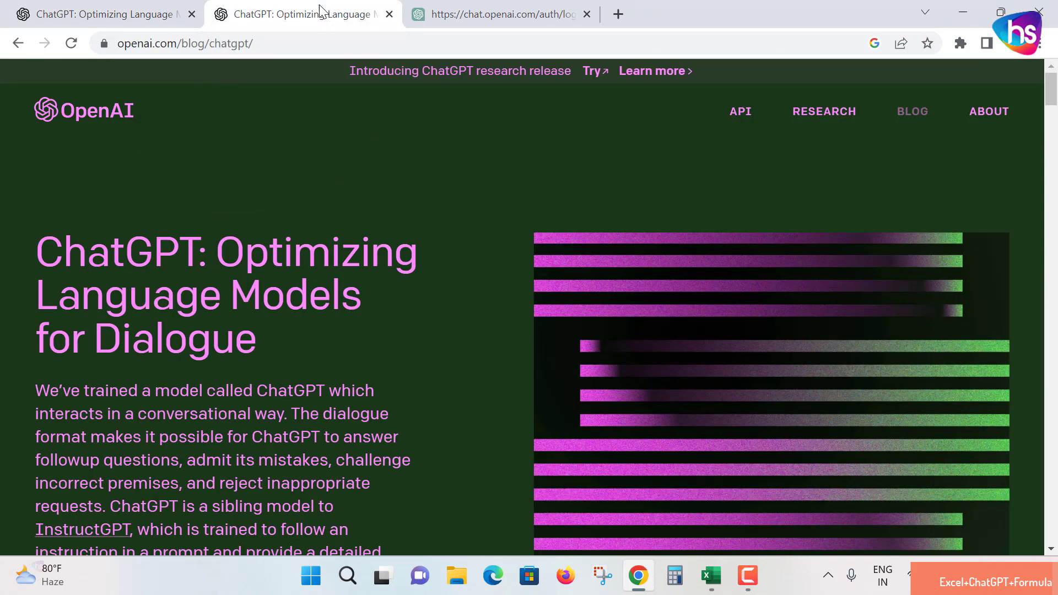
{"action": "left_click", "coordinate": [479, 15]}
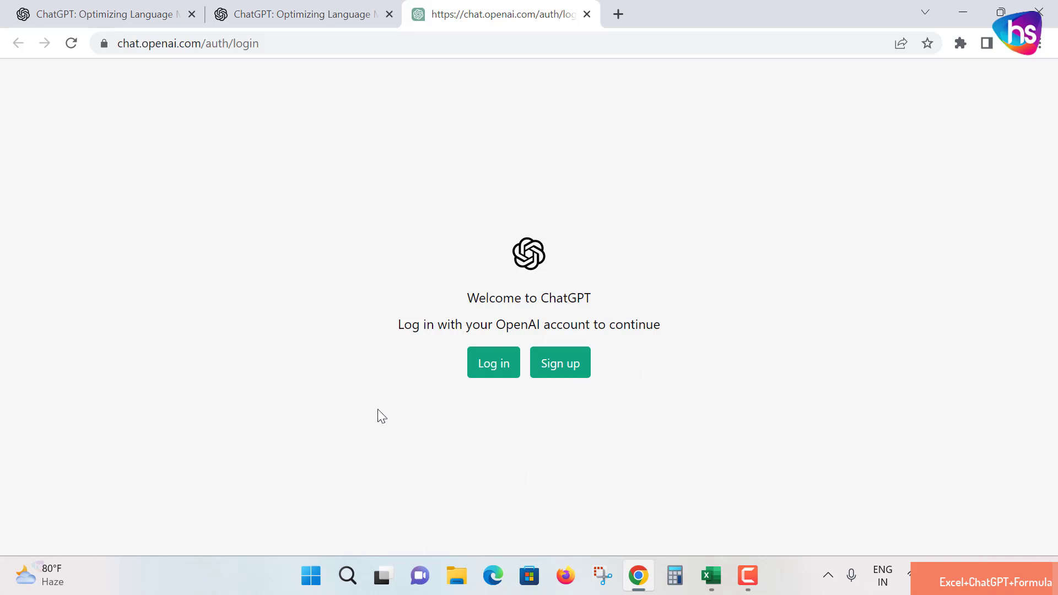
{"action": "left_click", "coordinate": [567, 365]}
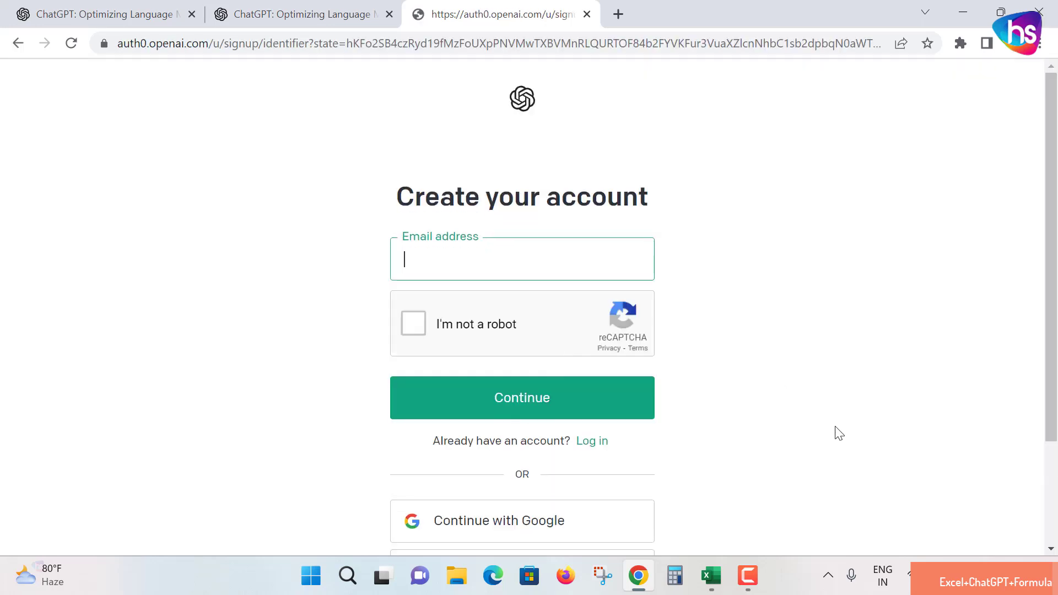
{"action": "key", "text": "Down"}
{"action": "key", "text": "Down"}
{"action": "key", "text": "Escape"}
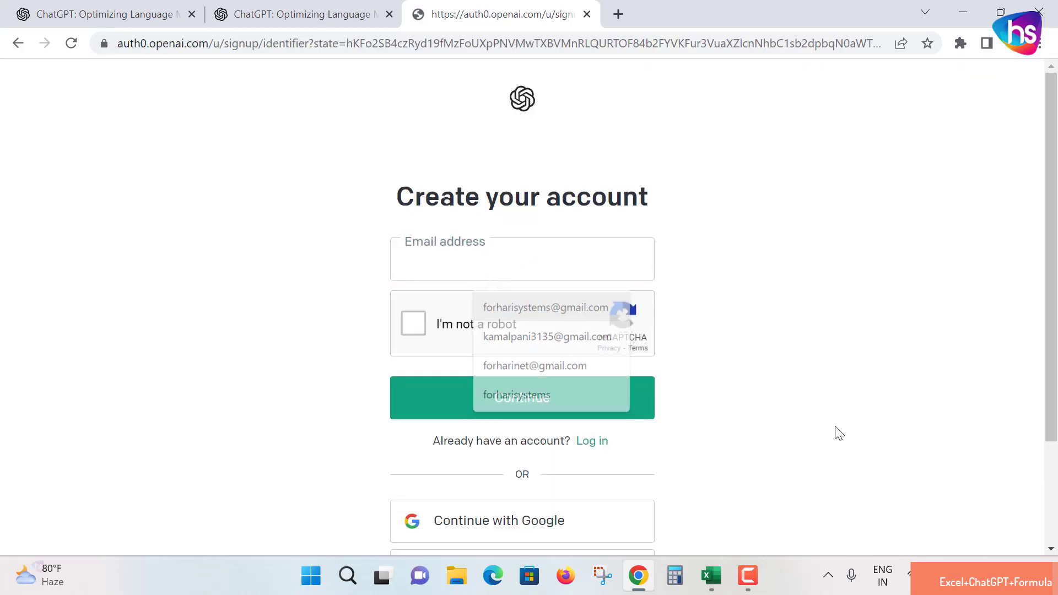
{"action": "scroll", "coordinate": [839, 434], "scroll_direction": "down", "scroll_amount": 1}
{"action": "scroll", "coordinate": [668, 432], "scroll_direction": "down", "scroll_amount": 2}
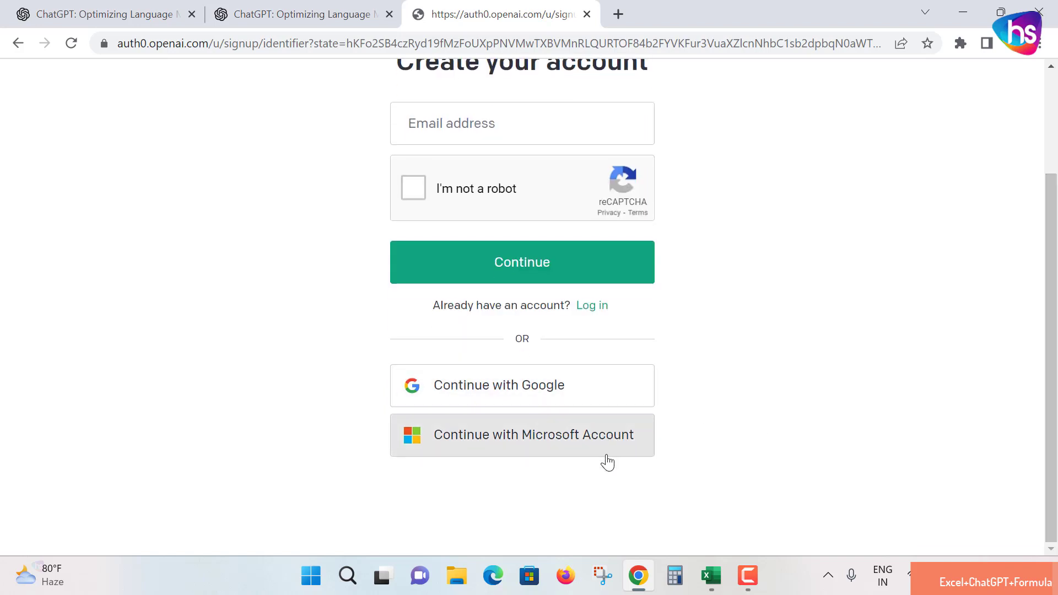
{"action": "left_click_drag", "start_coordinate": [1053, 362], "coordinate": [1055, 315]}
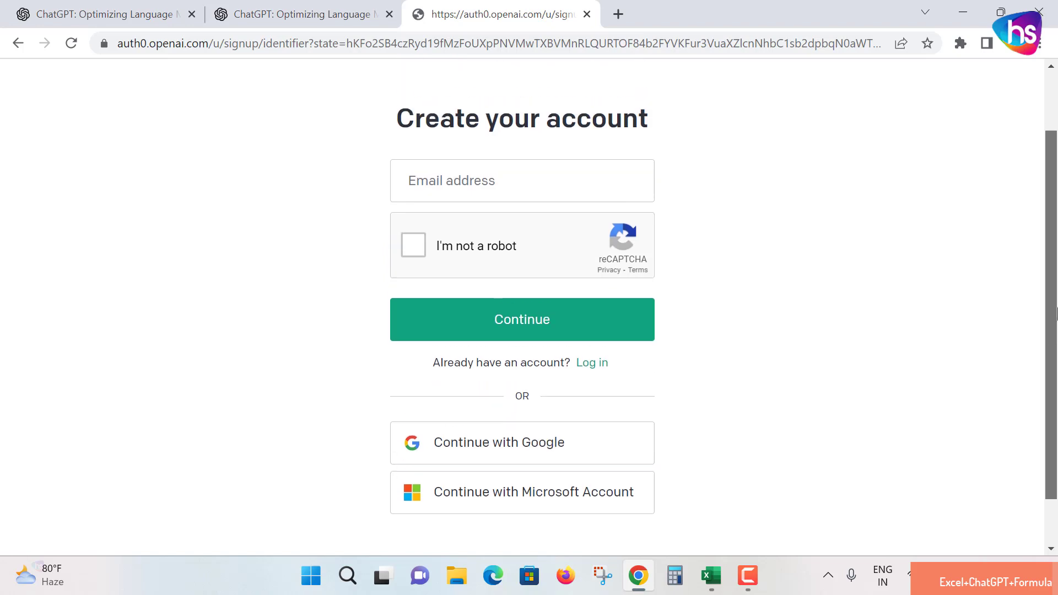
{"action": "scroll", "coordinate": [1056, 314], "scroll_direction": "up", "scroll_amount": 2}
- Return to the signup page and sign up with Google, choosing one of the listed accounts
{"action": "left_click", "coordinate": [333, 8]}
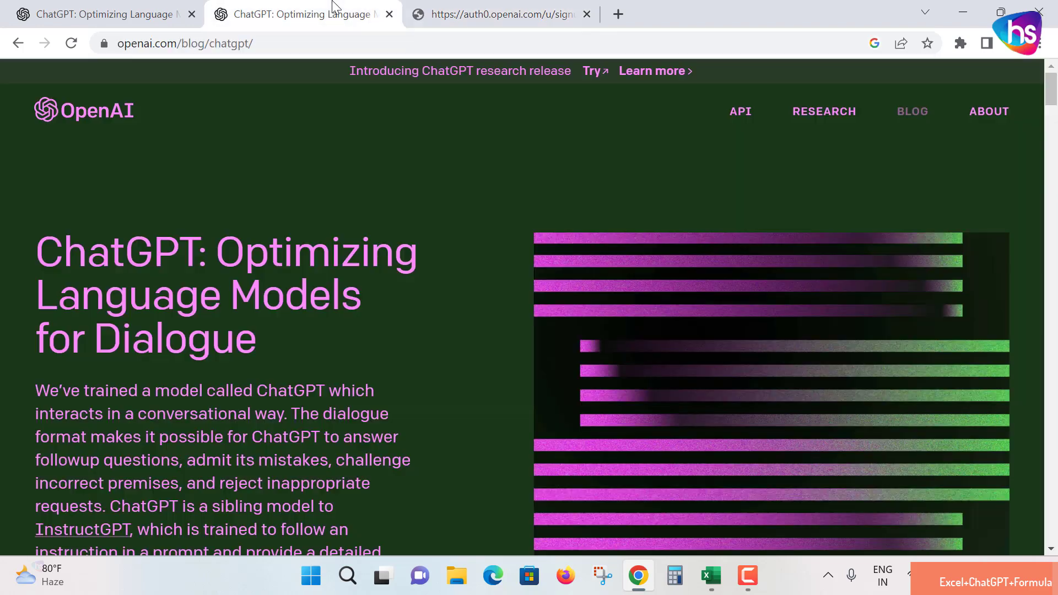
{"action": "left_click", "coordinate": [498, 11]}
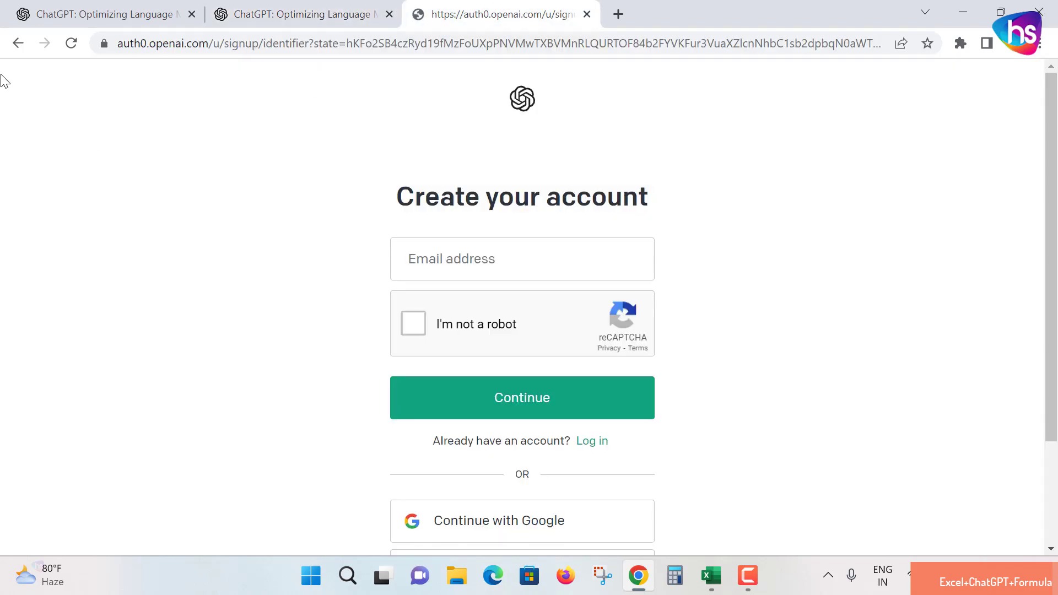
{"action": "left_click", "coordinate": [17, 44]}
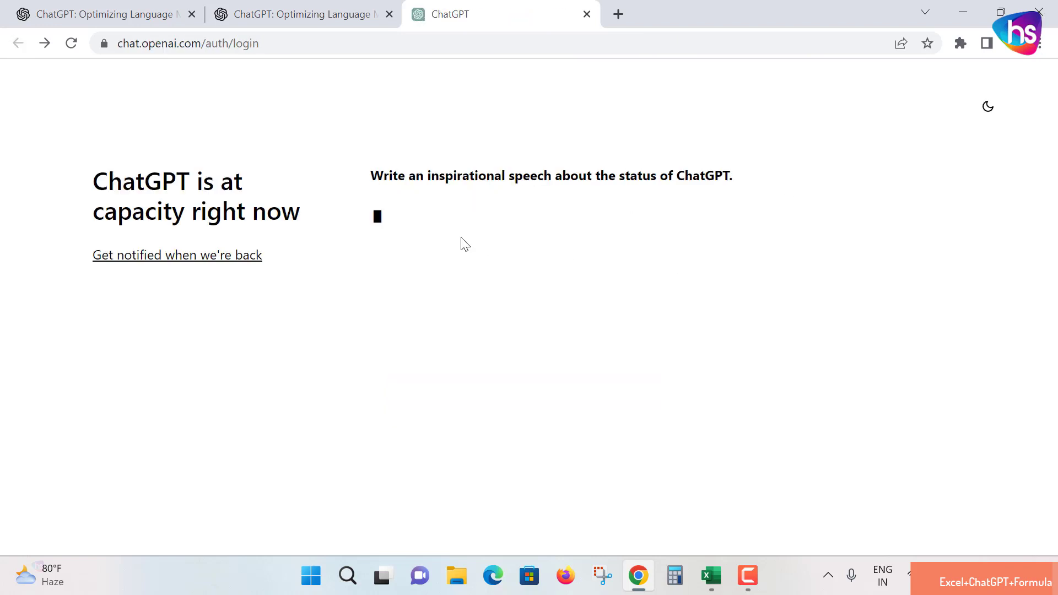
{"action": "left_click", "coordinate": [45, 43]}
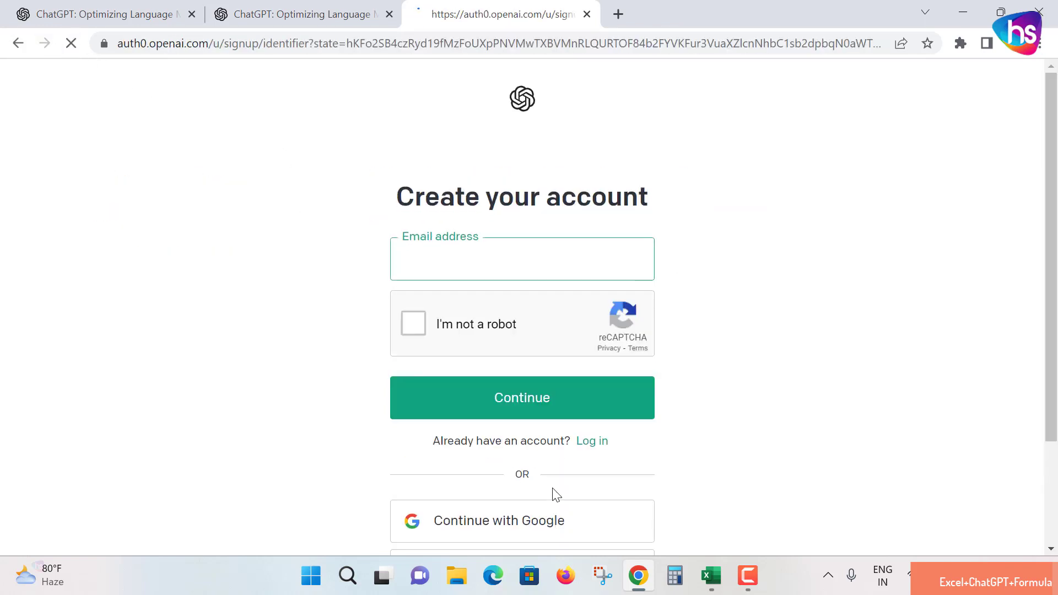
{"action": "left_click_drag", "start_coordinate": [1054, 294], "coordinate": [1057, 397]}
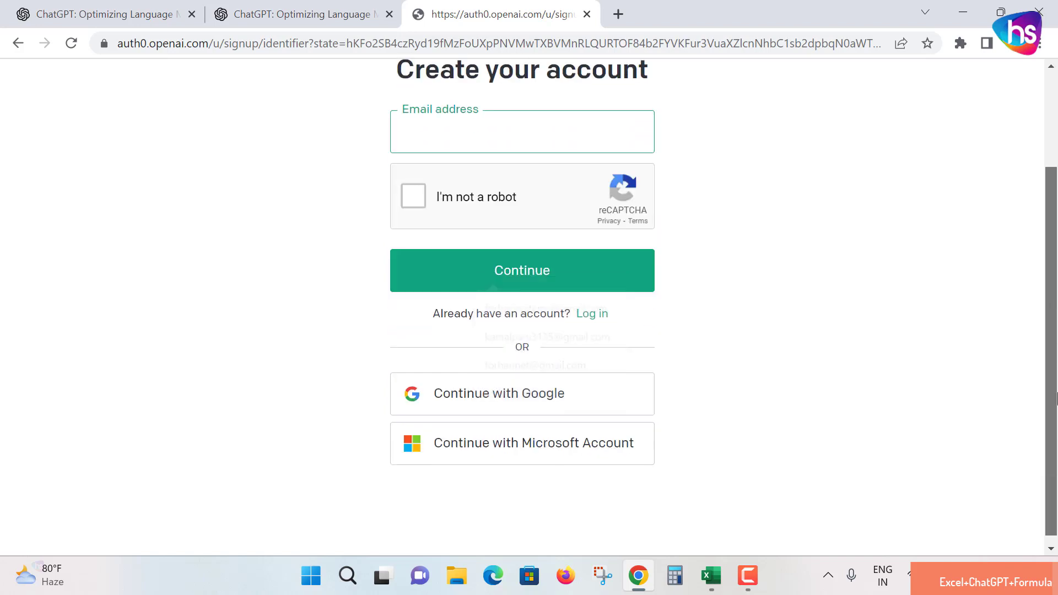
{"action": "left_click", "coordinate": [554, 384]}
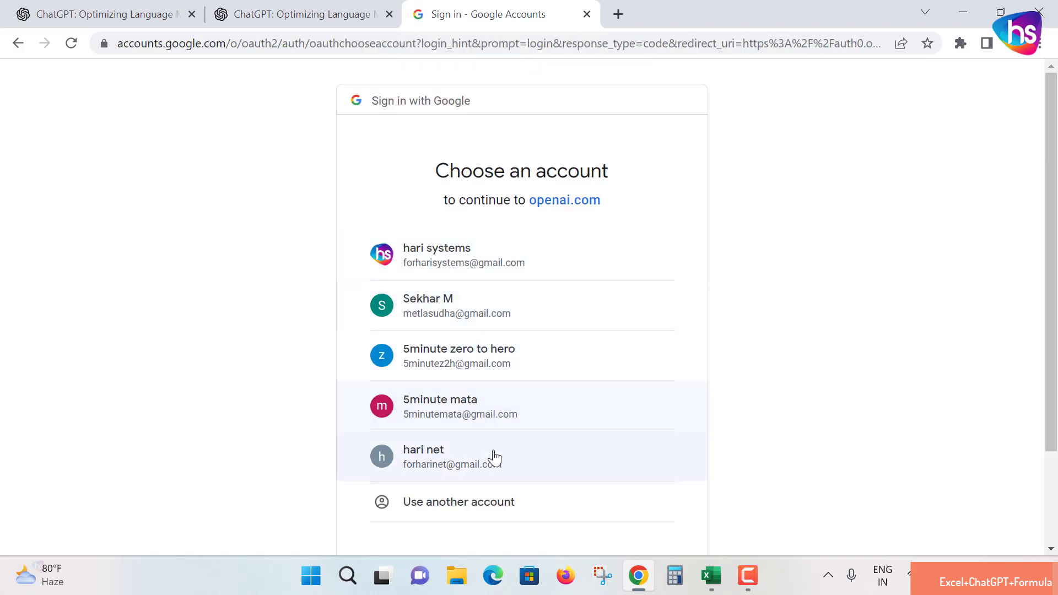
{"action": "left_click", "coordinate": [495, 458]}
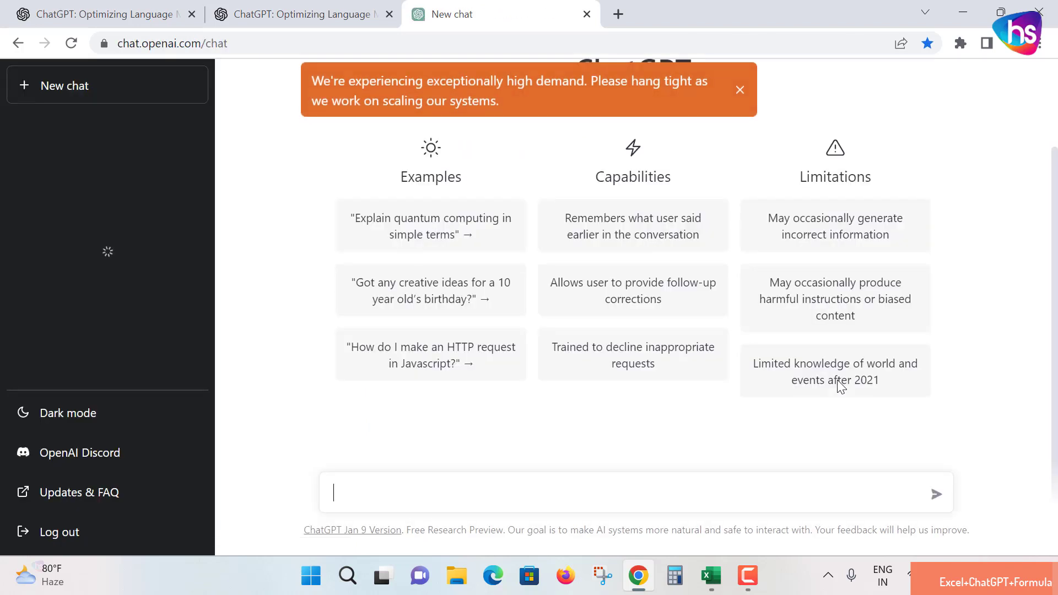
- Scroll the New chat page and test the message box by typing and deleting 'hello'
{"action": "left_click_drag", "start_coordinate": [1051, 207], "coordinate": [1056, 102]}
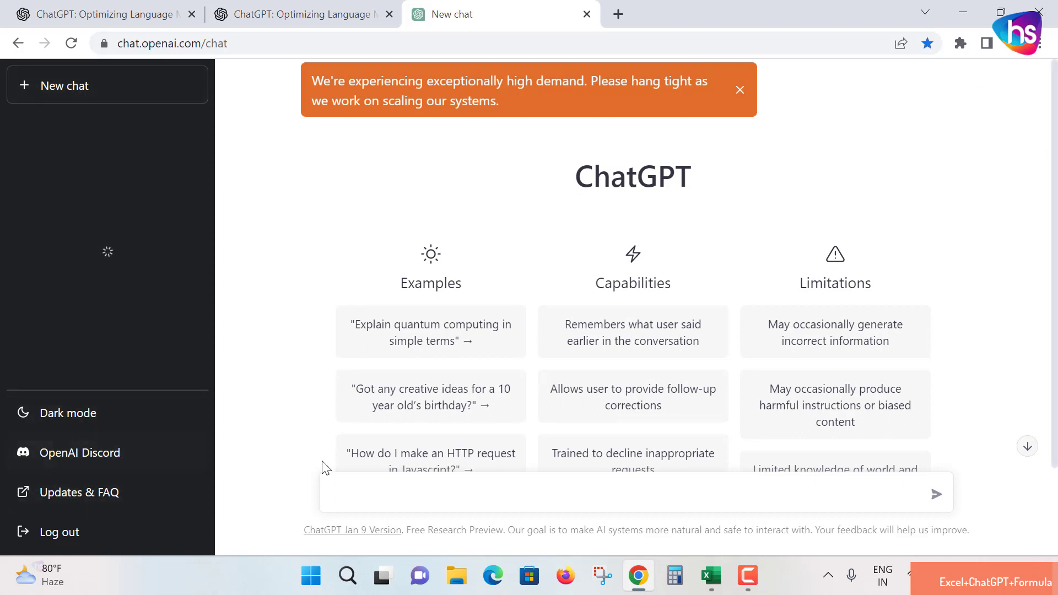
{"action": "left_click_drag", "start_coordinate": [1050, 212], "coordinate": [1056, 320]}
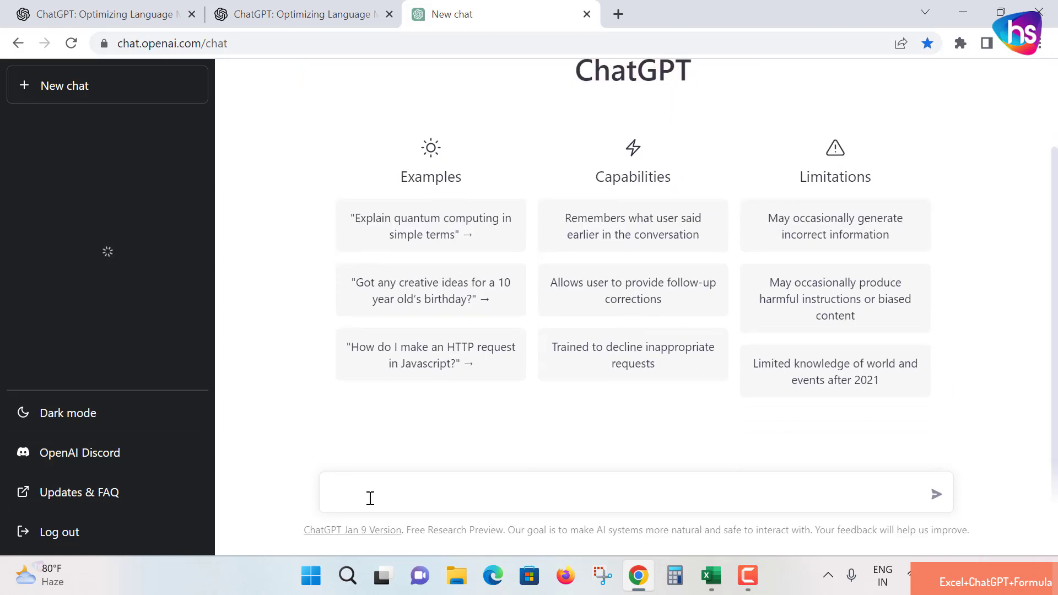
{"action": "type", "text": "hello"}
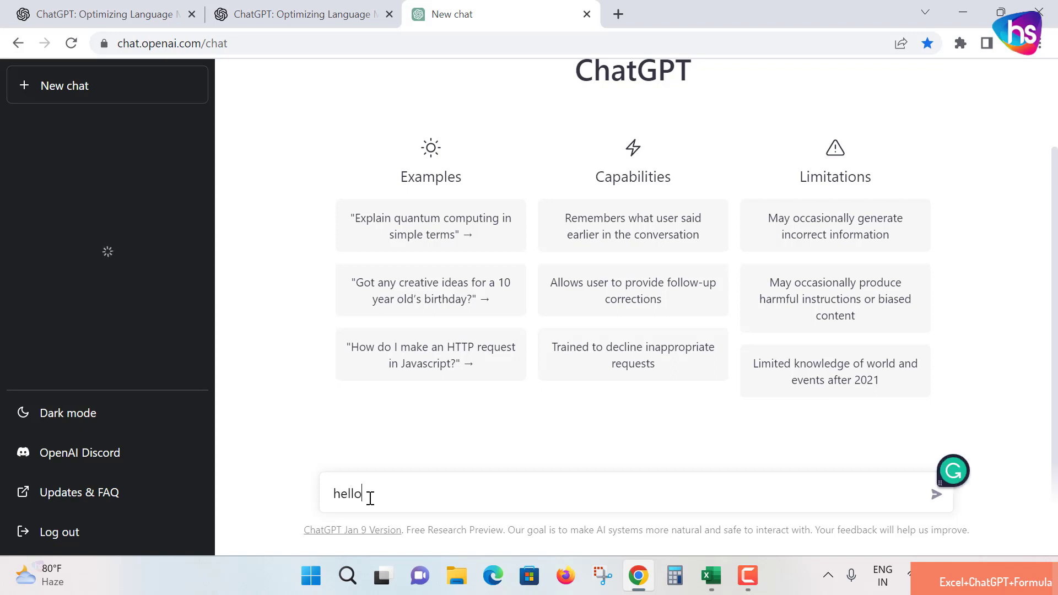
{"action": "key", "text": "BackSpace"}
{"action": "key", "text": "BackSpace"}
{"action": "key", "text": "BackSpace"}
{"action": "key", "text": "BackSpace"}
{"action": "key", "text": "BackSpace"}
{"action": "key", "text": "BackSpace"}
- In Excel, select the prompt text of cell D10 in the formula bar for copying
{"action": "left_click", "coordinate": [711, 576]}
{"action": "left_click", "coordinate": [244, 430]}
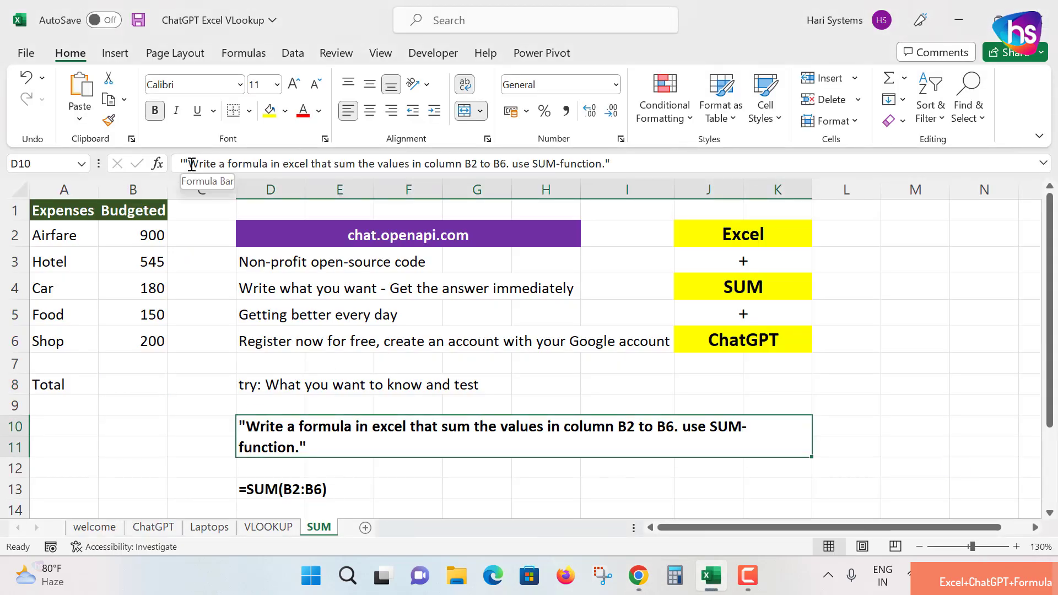
{"action": "left_click_drag", "start_coordinate": [187, 164], "coordinate": [609, 167]}
{"action": "key", "text": "ctrl+c"}
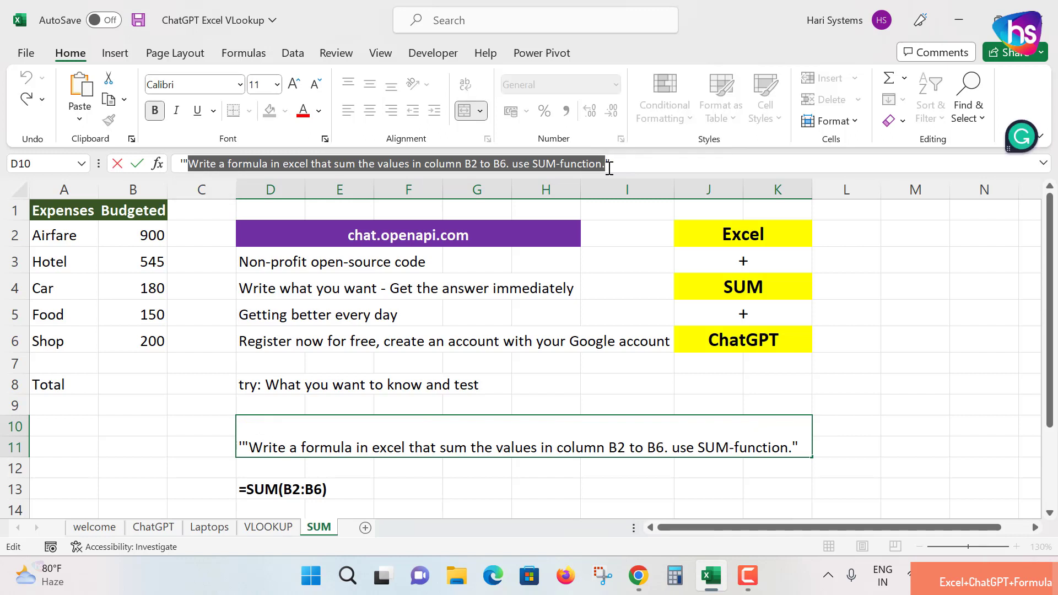
- Paste the SUM-formula prompt into the new ChatGPT chat and send it
{"action": "left_click", "coordinate": [638, 576]}
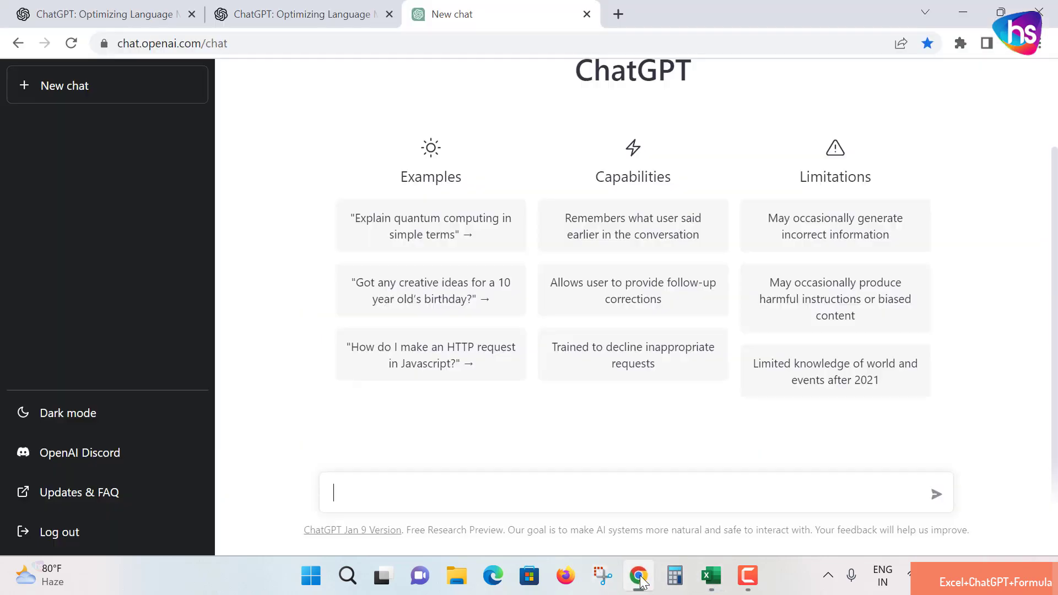
{"action": "key", "text": "ctrl+v"}
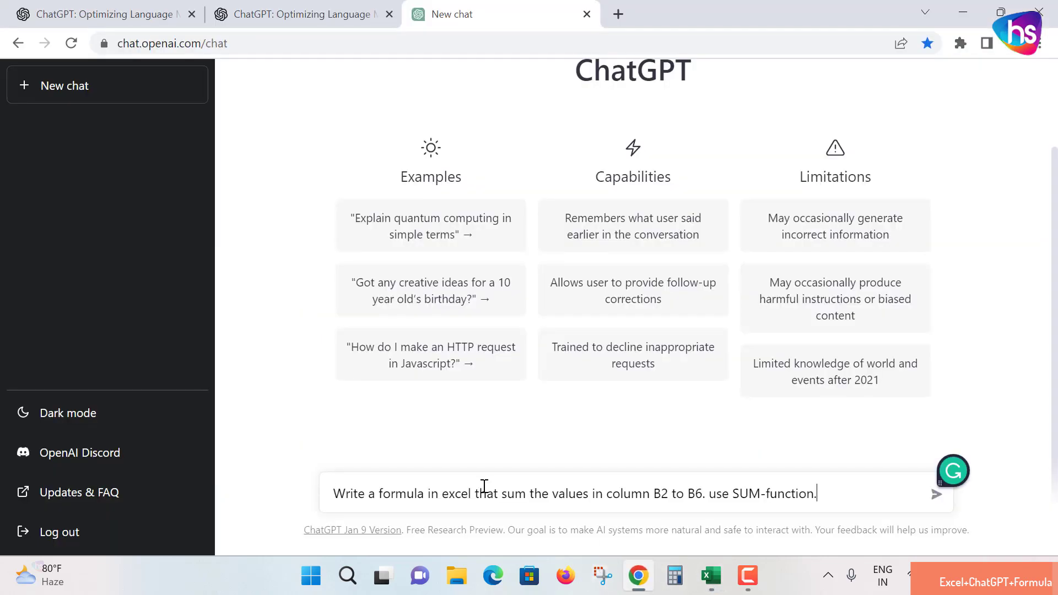
{"action": "left_click", "coordinate": [937, 494]}
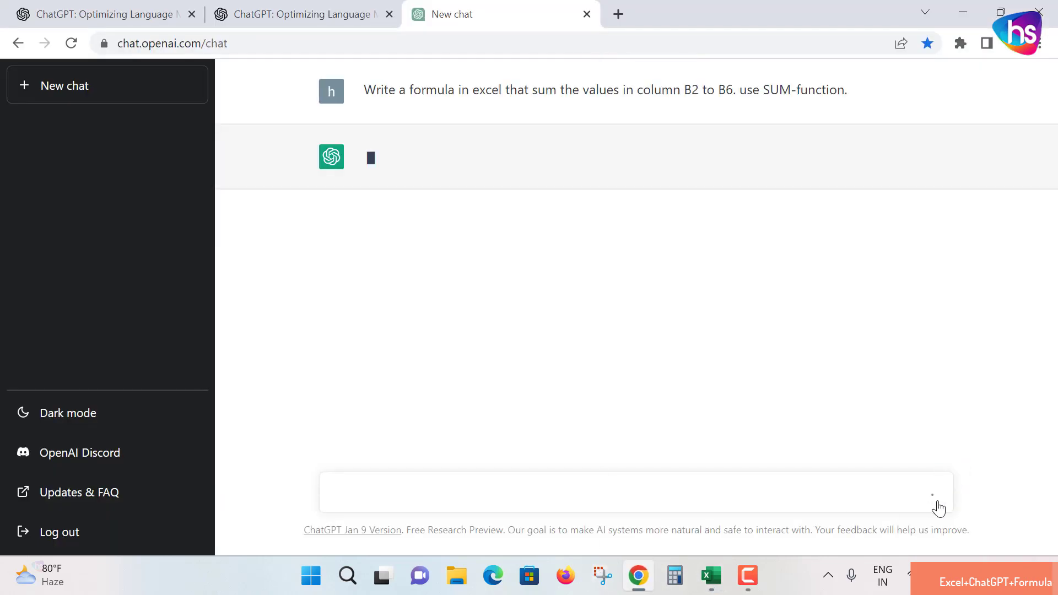
- Reload the stalled chat page after the prompt gets no answer
{"action": "left_click", "coordinate": [359, 11]}
{"action": "left_click", "coordinate": [470, 11]}
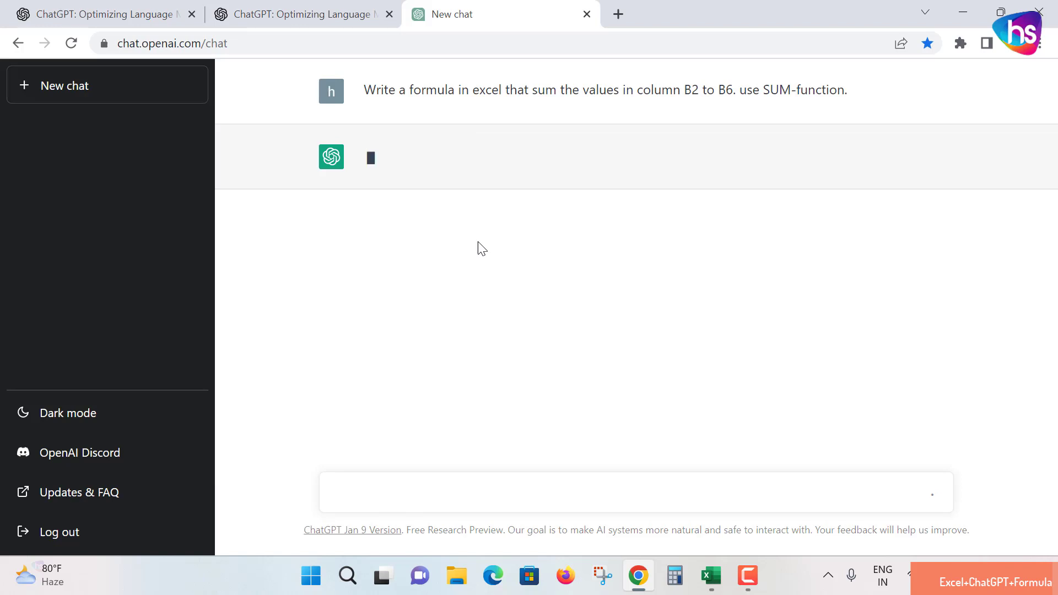
{"action": "left_click", "coordinate": [74, 44]}
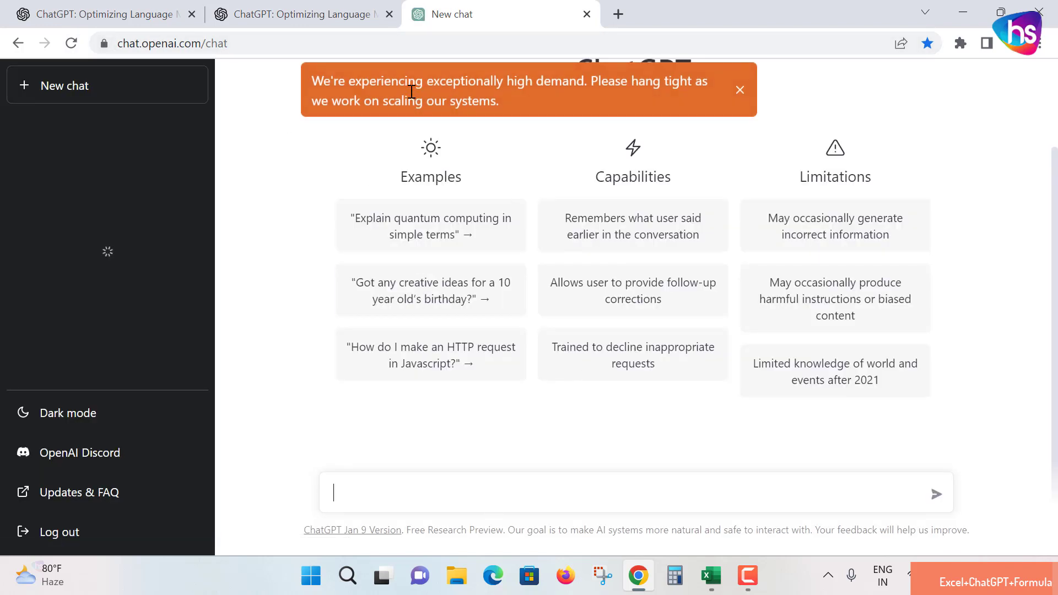
- Resend the pasted prompt and select ChatGPT's =SUM(B2:B6) answer for copying
{"action": "left_click_drag", "start_coordinate": [408, 81], "coordinate": [577, 94]}
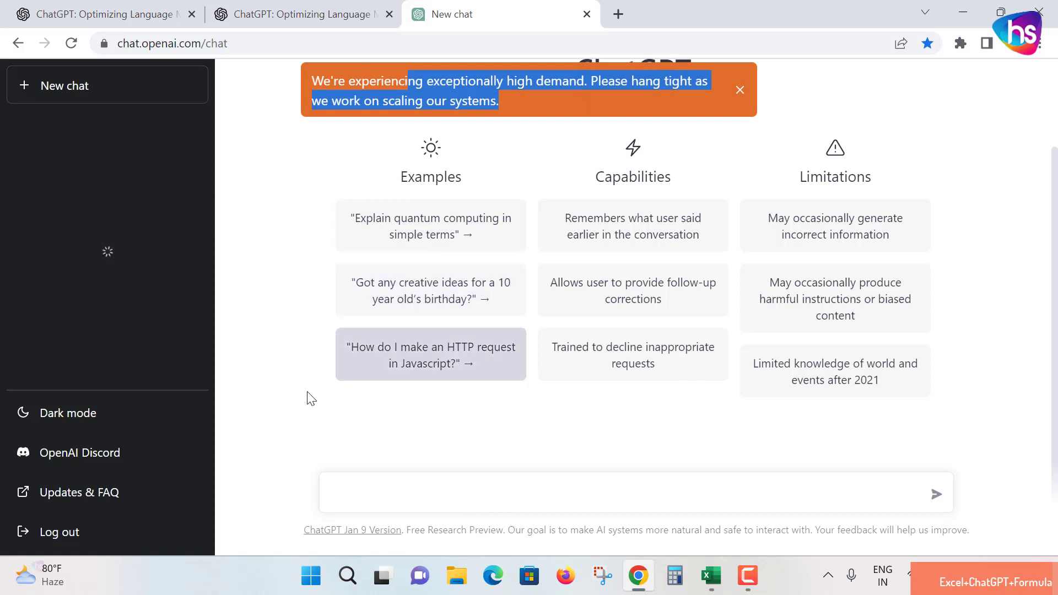
{"action": "left_click", "coordinate": [297, 416]}
{"action": "left_click", "coordinate": [470, 500]}
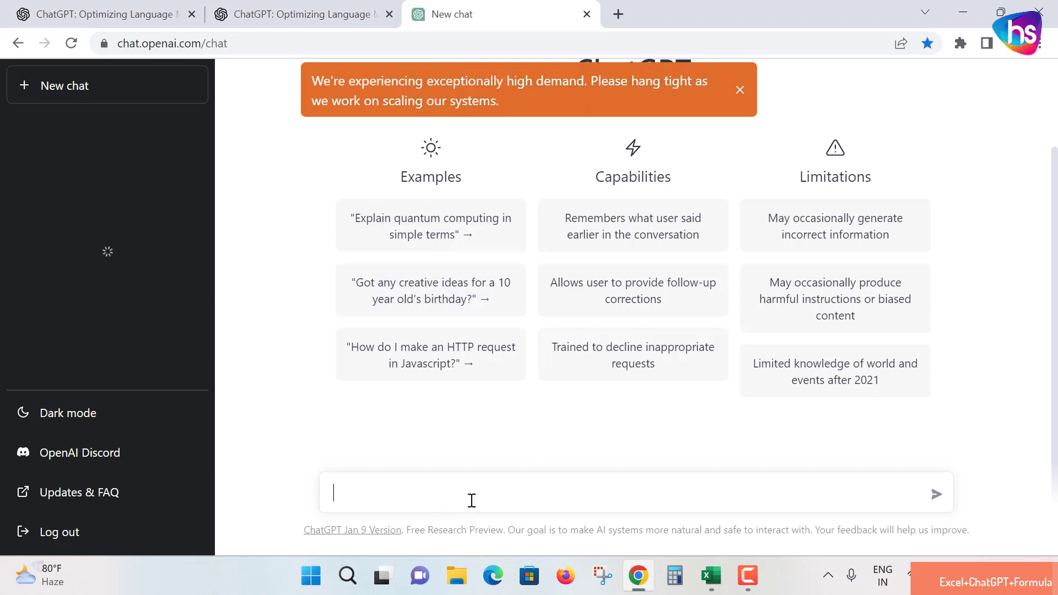
{"action": "key", "text": "ctrl+v"}
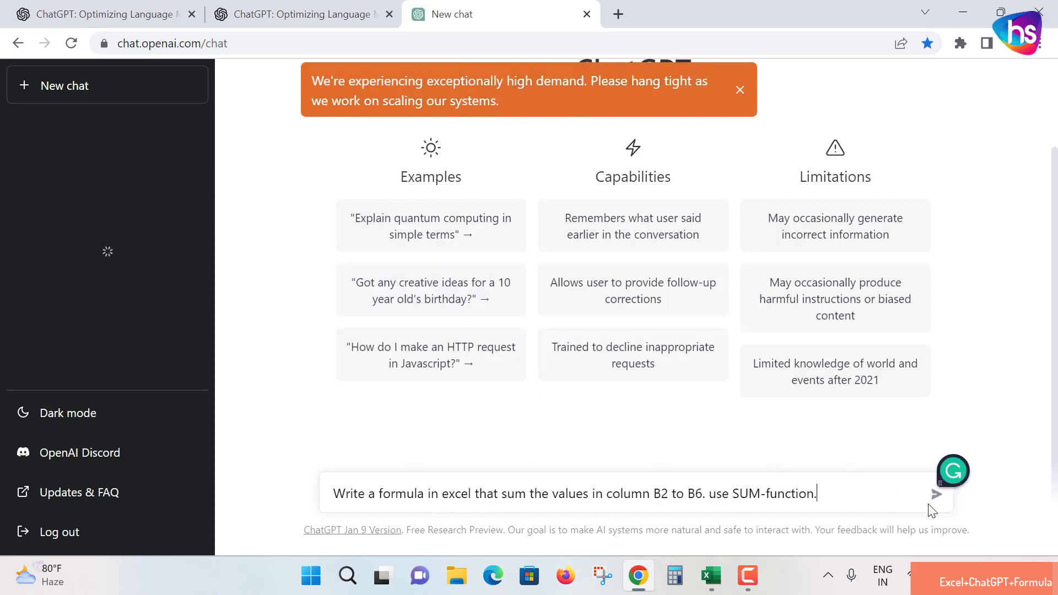
{"action": "left_click", "coordinate": [937, 495]}
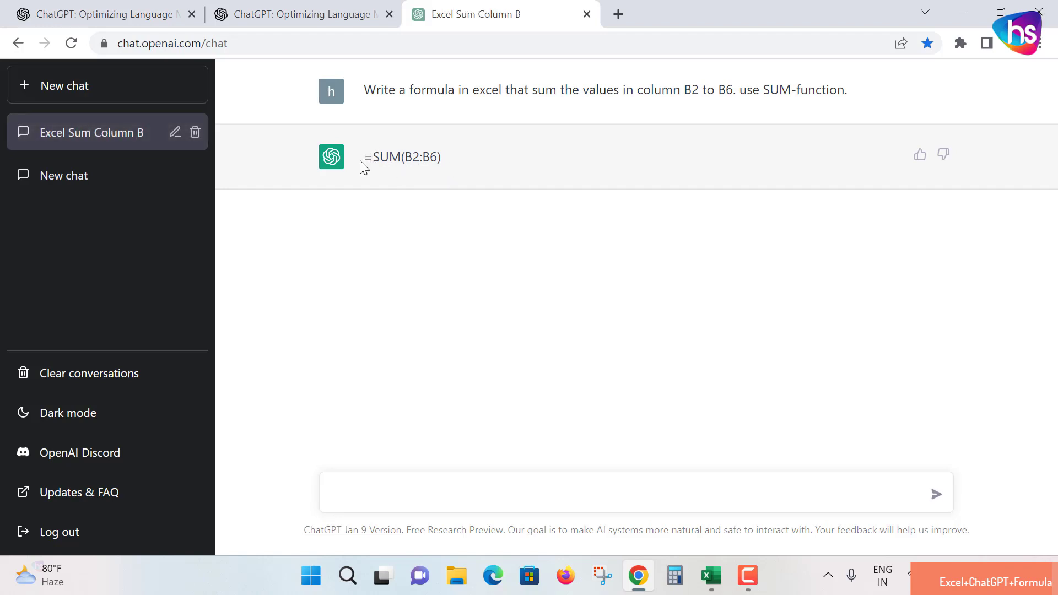
{"action": "left_click_drag", "start_coordinate": [365, 157], "coordinate": [470, 170]}
{"action": "key", "text": "ctrl+c"}
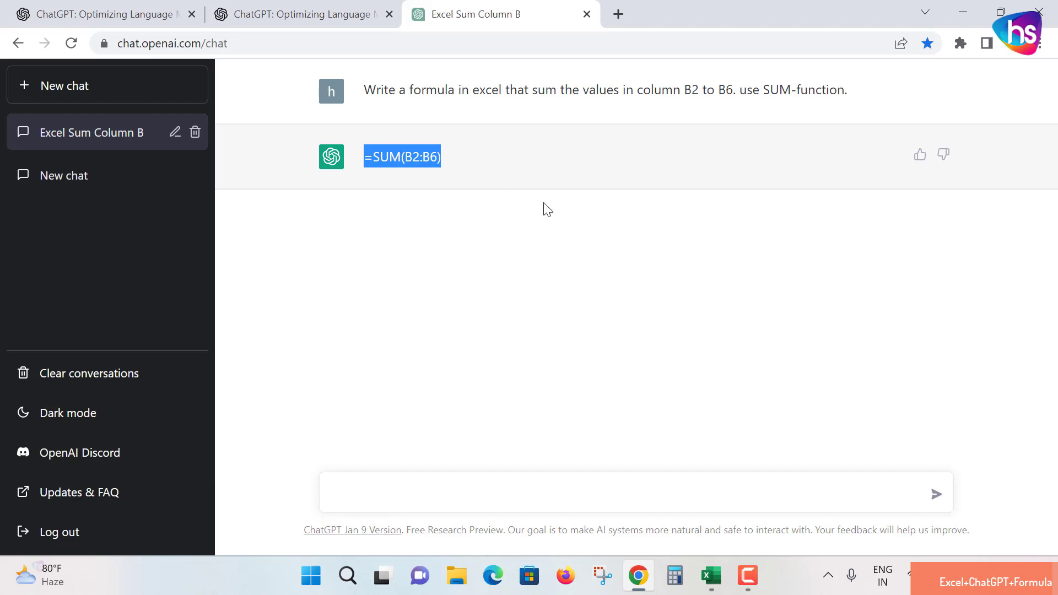
- Back in Excel, paste ChatGPT's =SUM(B2:B6) formula into Total cell B8 and confirm it
{"action": "left_click", "coordinate": [711, 575]}
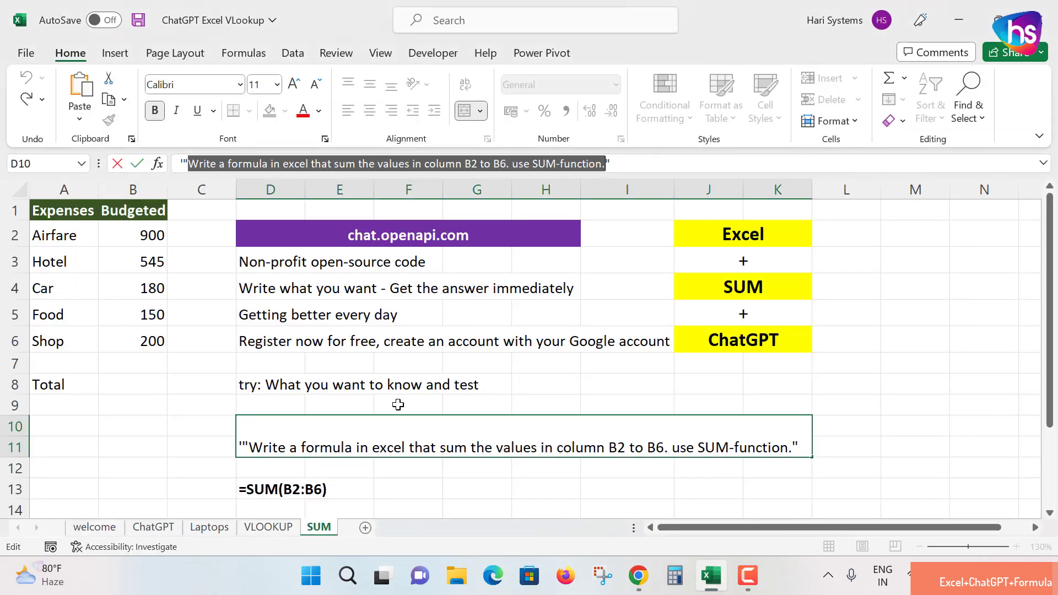
{"action": "left_click", "coordinate": [137, 374]}
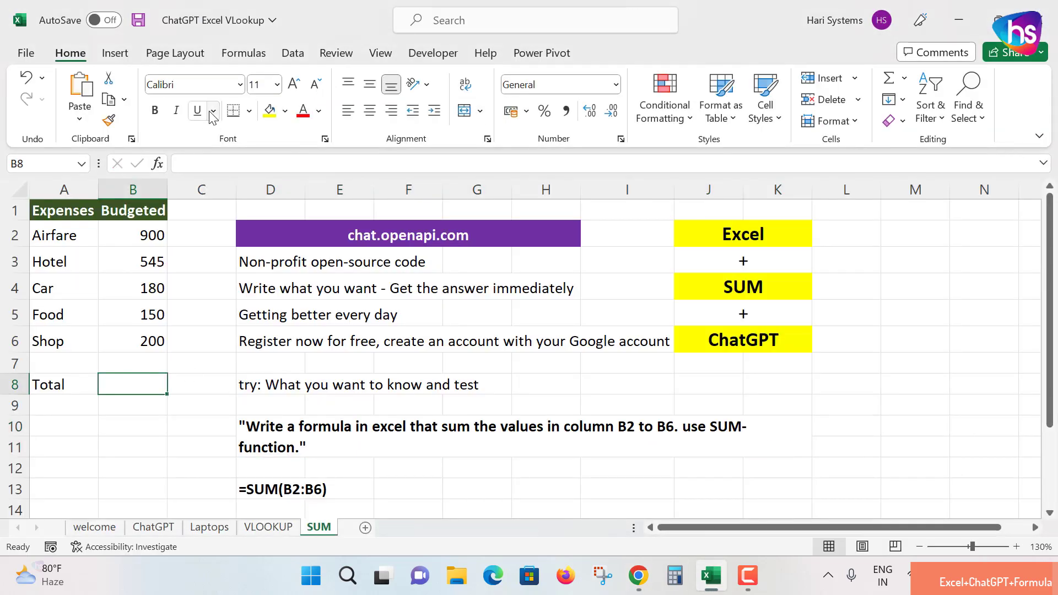
{"action": "left_click", "coordinate": [178, 164]}
{"action": "key", "text": "ctrl+v"}
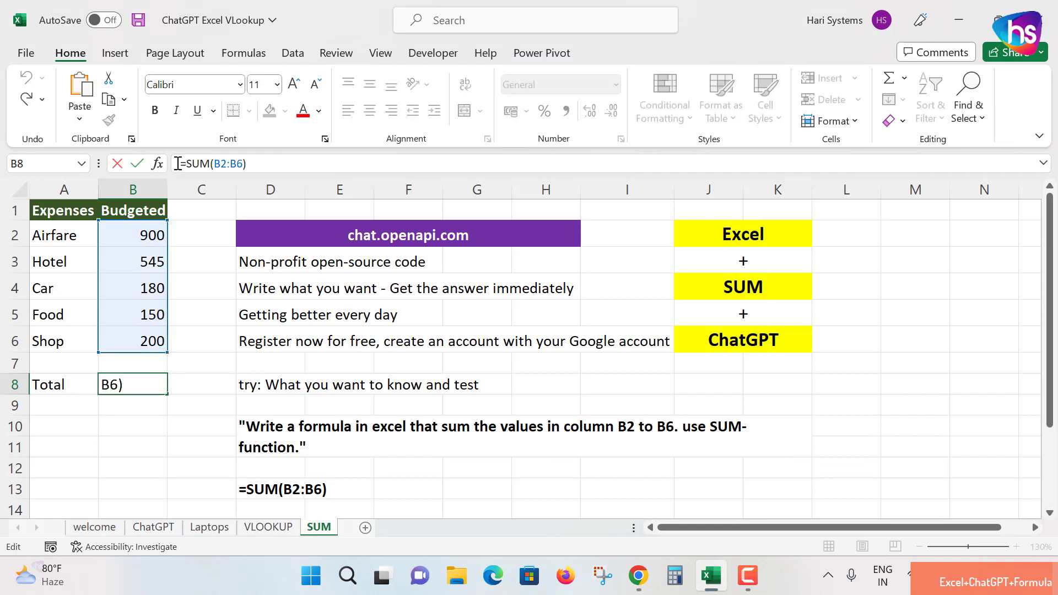
{"action": "key", "text": "Return"}
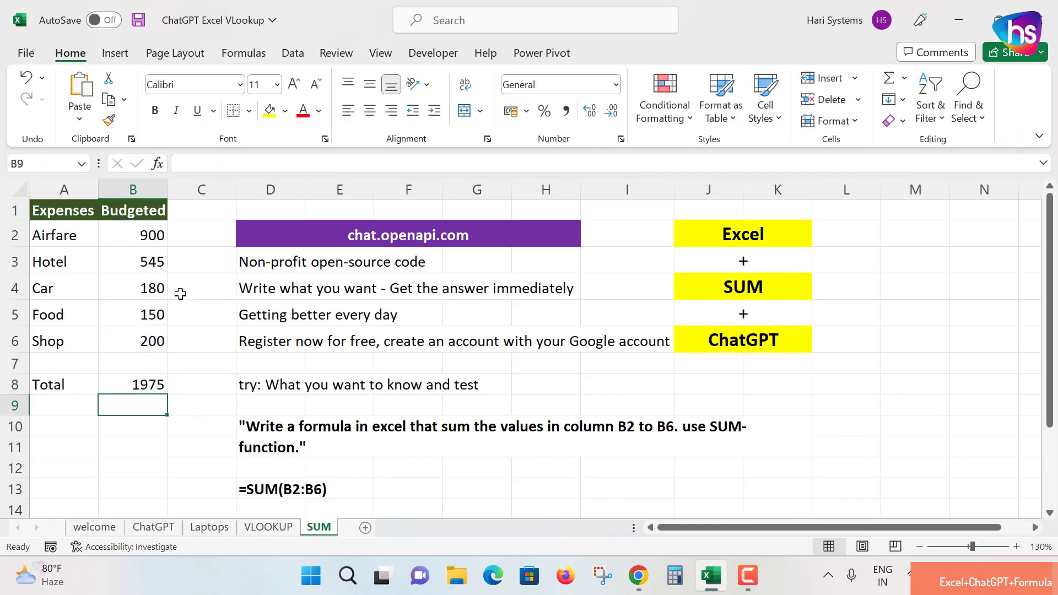
{"action": "left_click", "coordinate": [154, 384]}
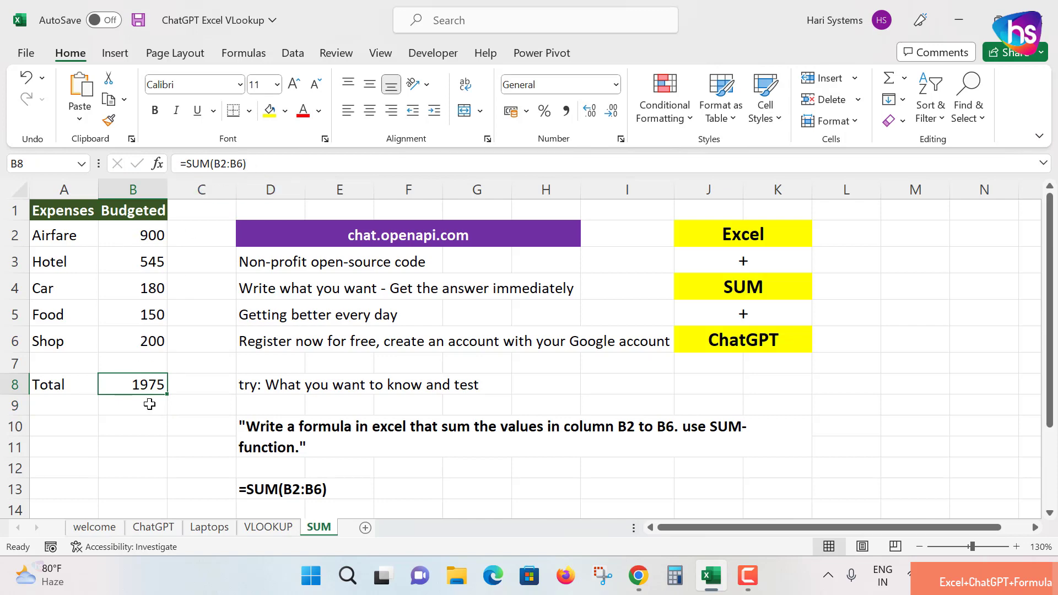
- Review ChatGPT's =SUM(B2:B6) answer and the prompt message that produced it
{"action": "left_click", "coordinate": [638, 583]}
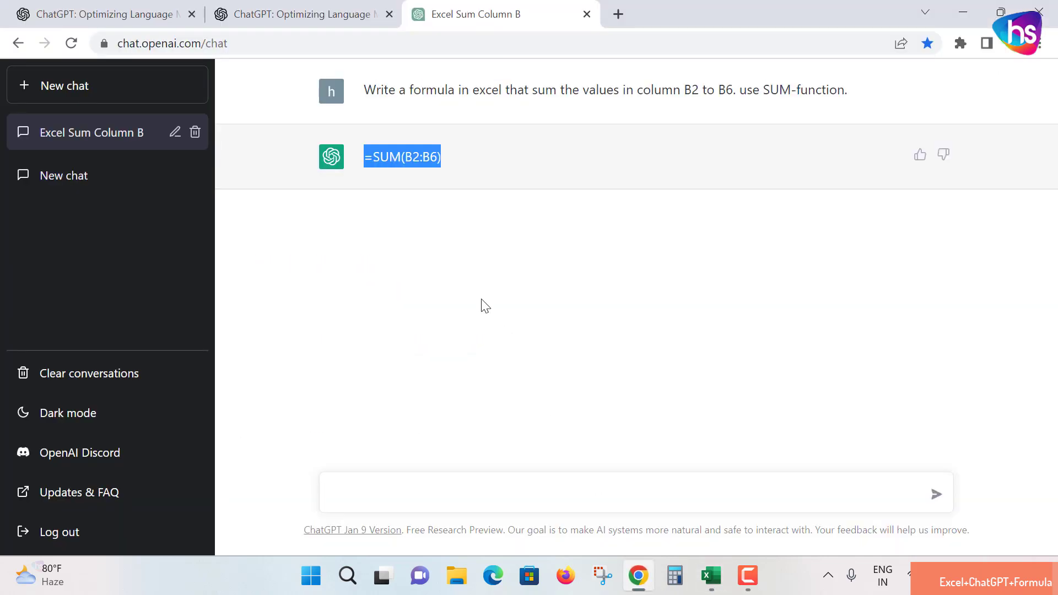
{"action": "left_click", "coordinate": [479, 163]}
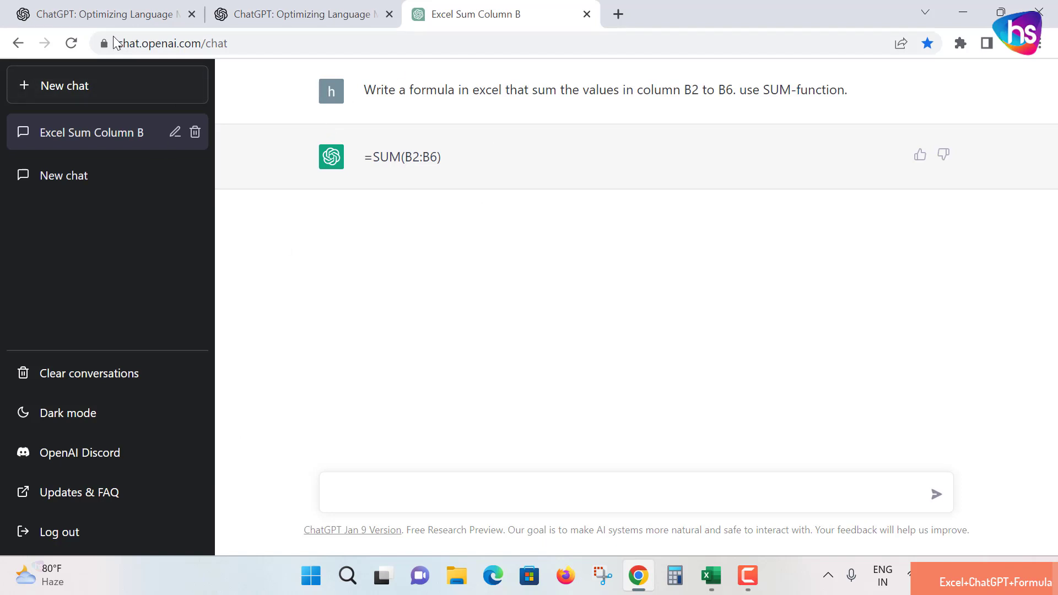
{"action": "left_click_drag", "start_coordinate": [369, 158], "coordinate": [566, 158]}
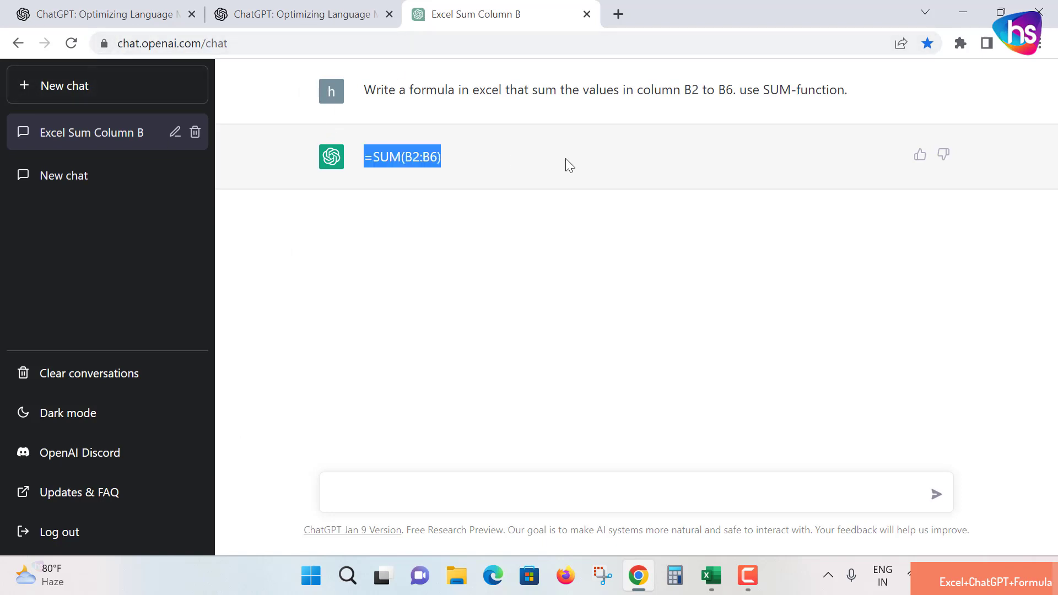
{"action": "left_click", "coordinate": [566, 158]}
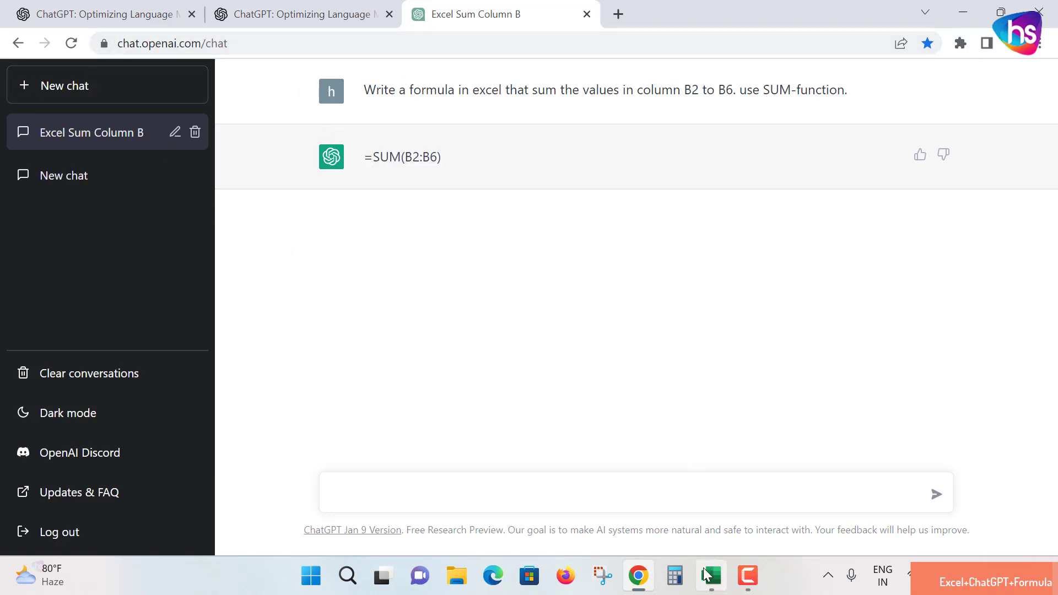
{"action": "left_click_drag", "start_coordinate": [368, 91], "coordinate": [699, 107]}
{"action": "left_click", "coordinate": [701, 111]}
{"action": "left_click", "coordinate": [711, 576]}
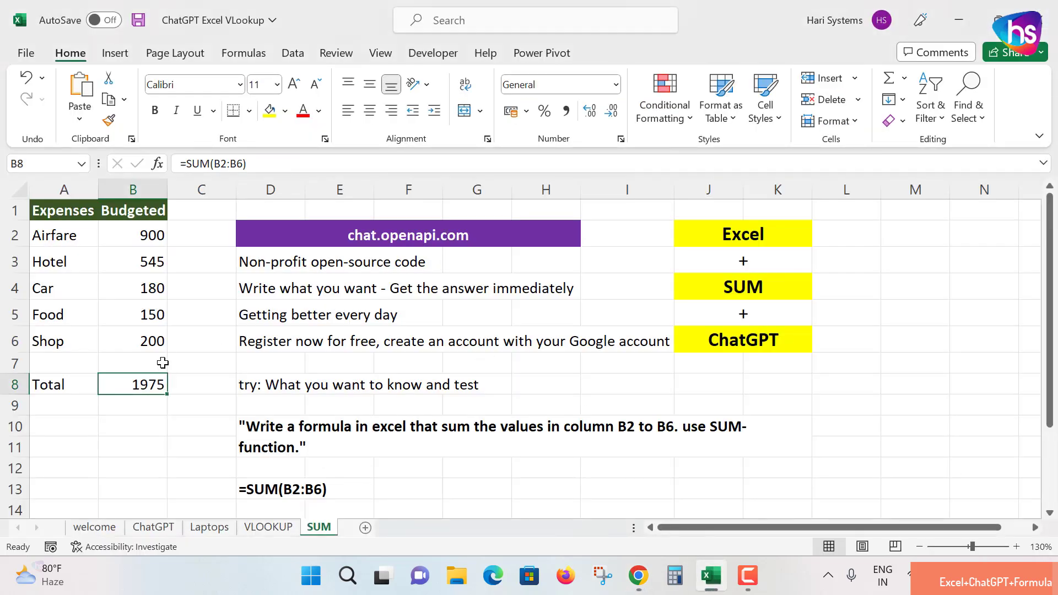
{"action": "left_click", "coordinate": [132, 407]}
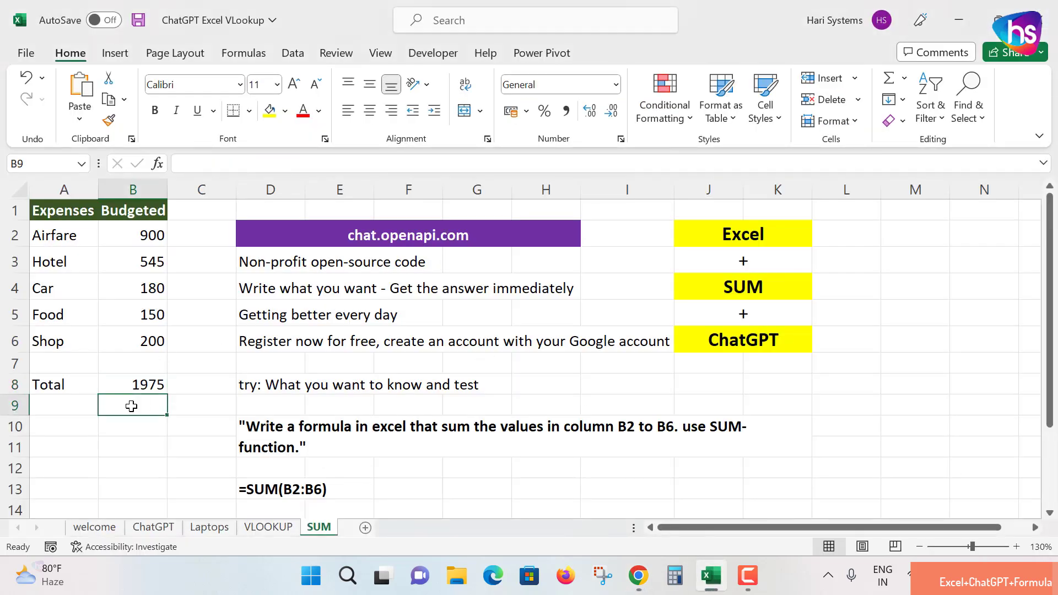